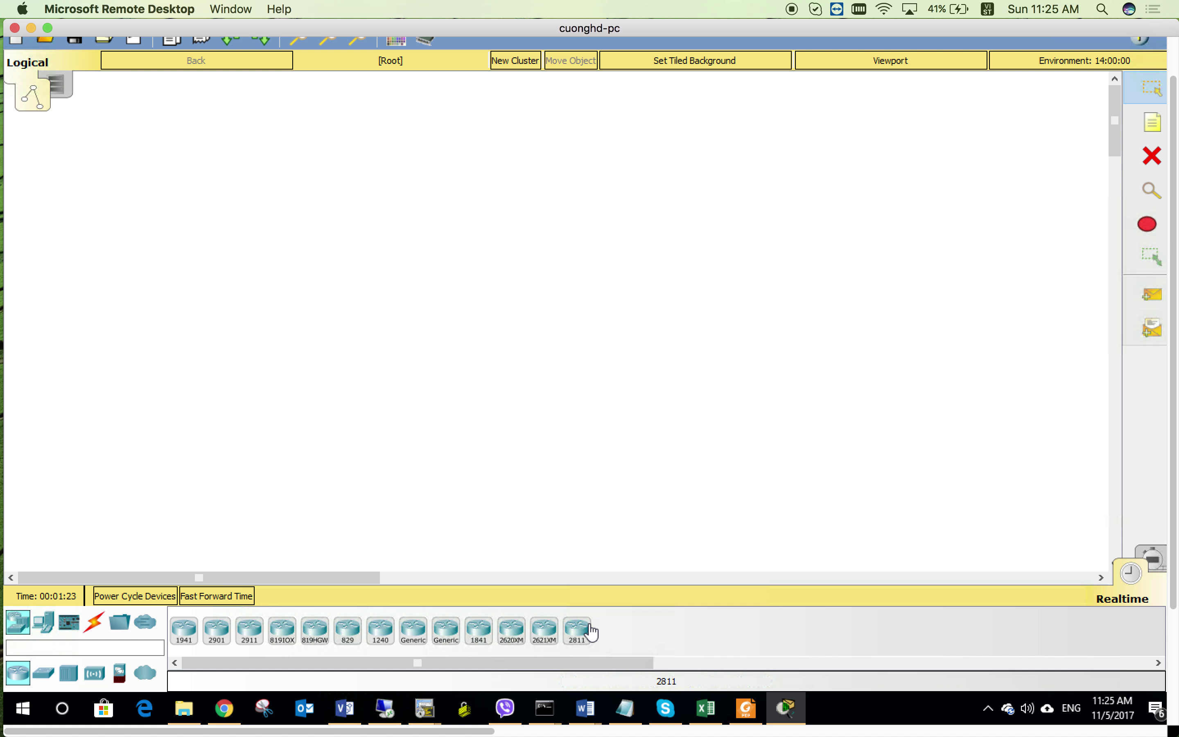
Examine the available end devices, connection types, routers, switches, hubs, wireless devices and security devices
click(41, 626)
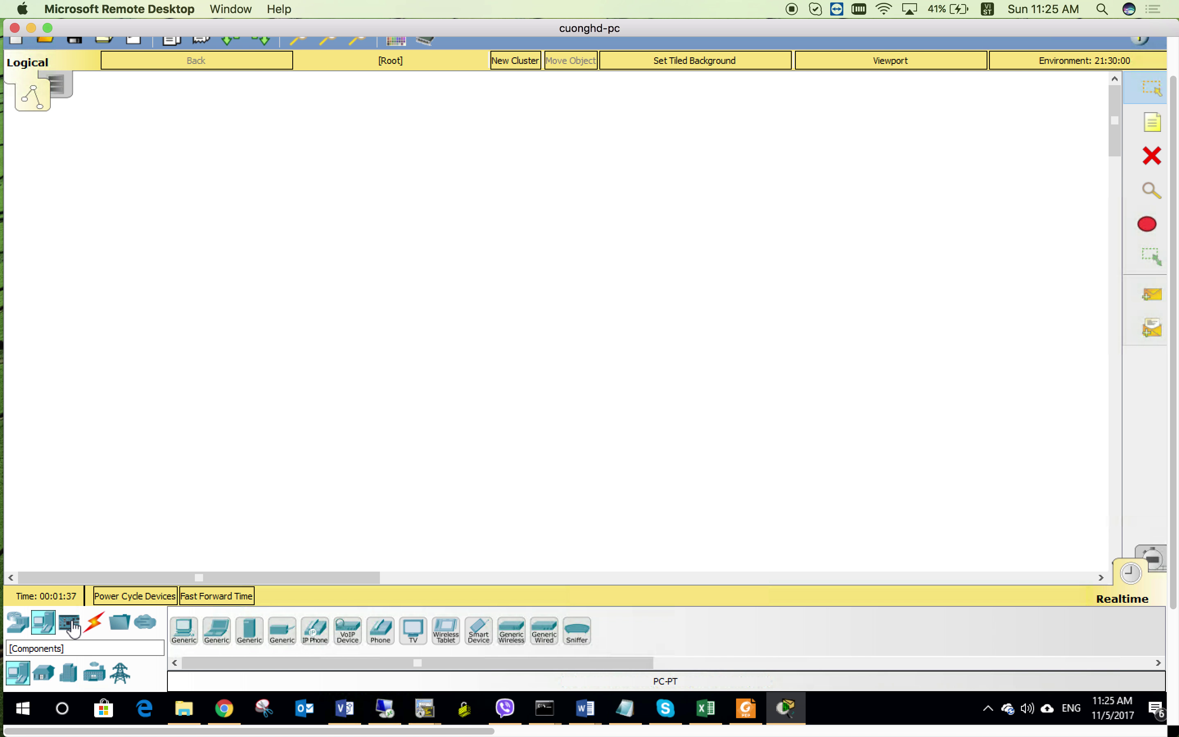
click(94, 623)
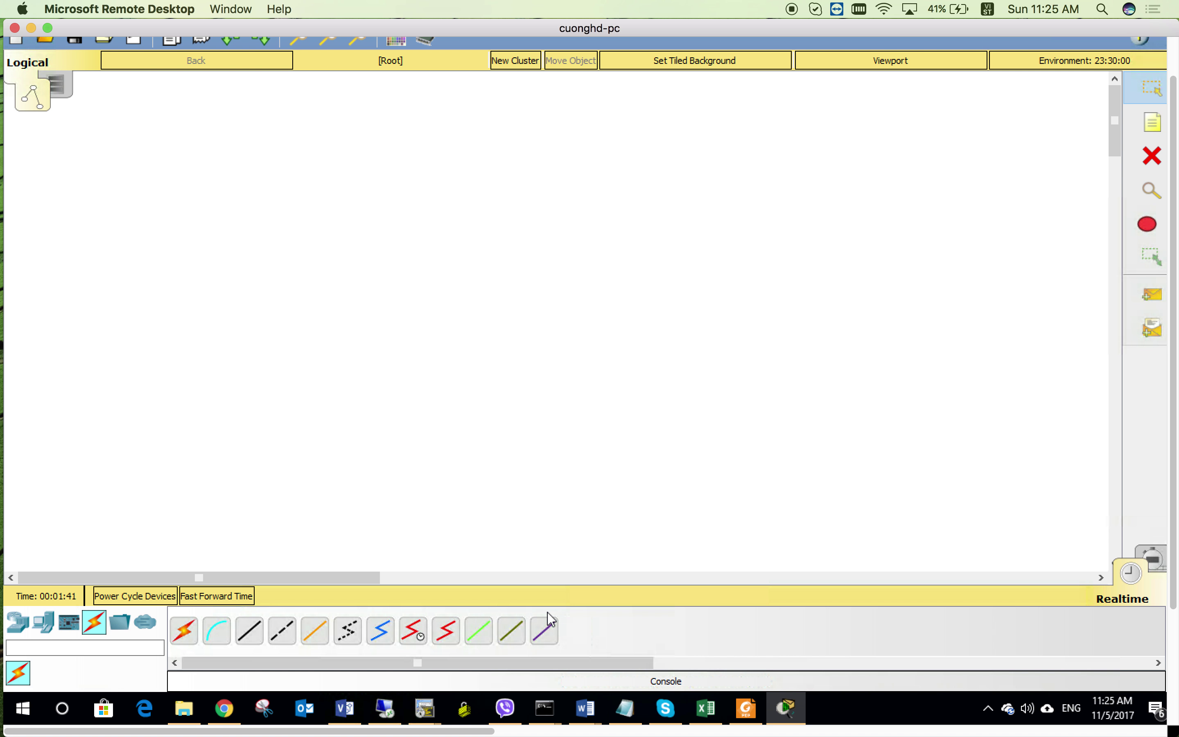
click(190, 635)
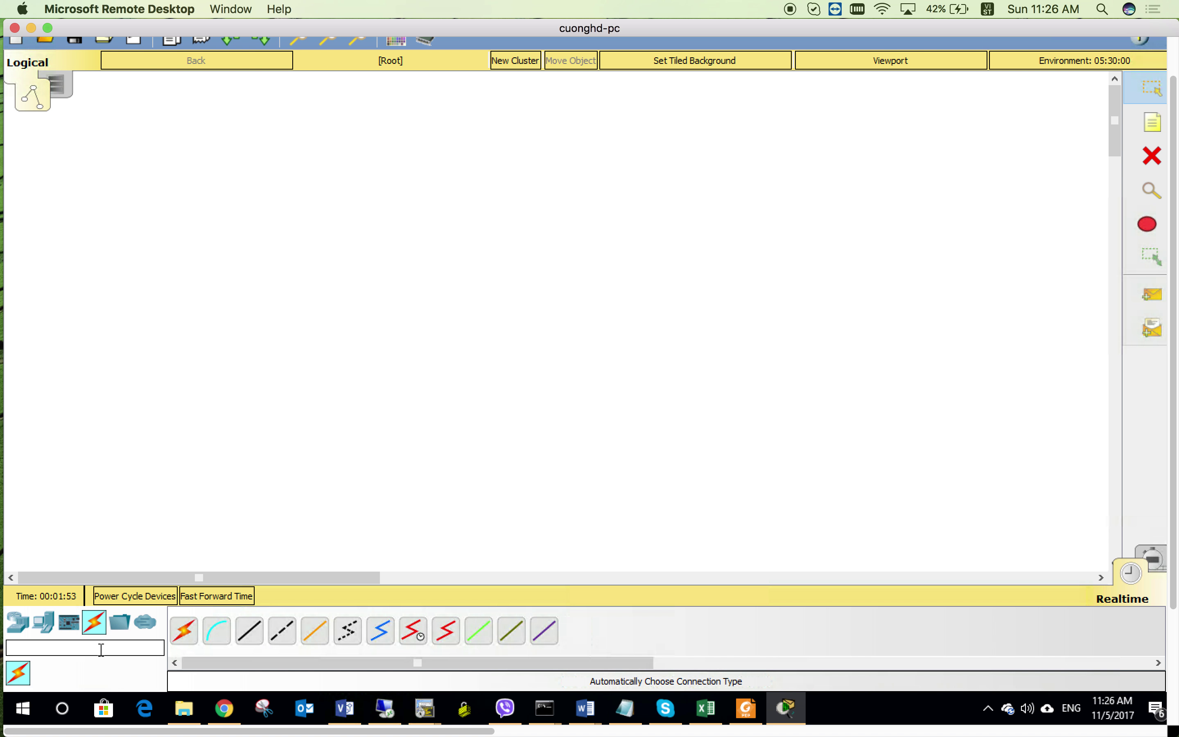
click(18, 623)
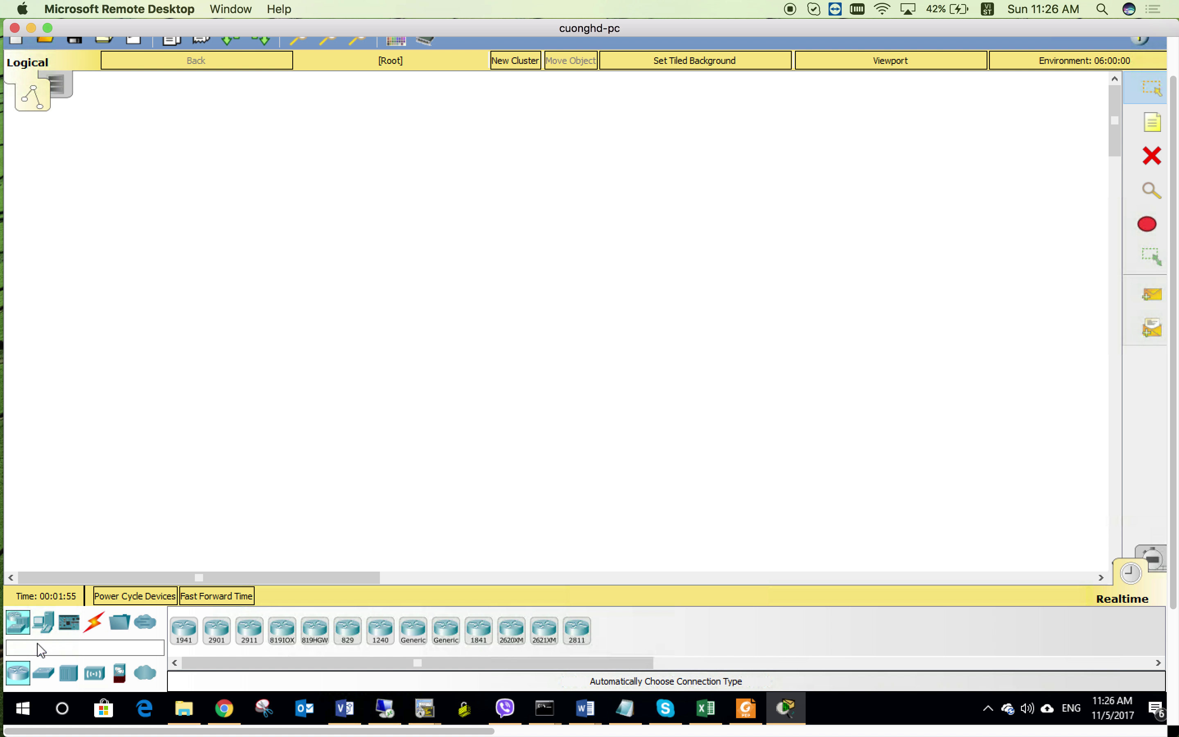
click(44, 674)
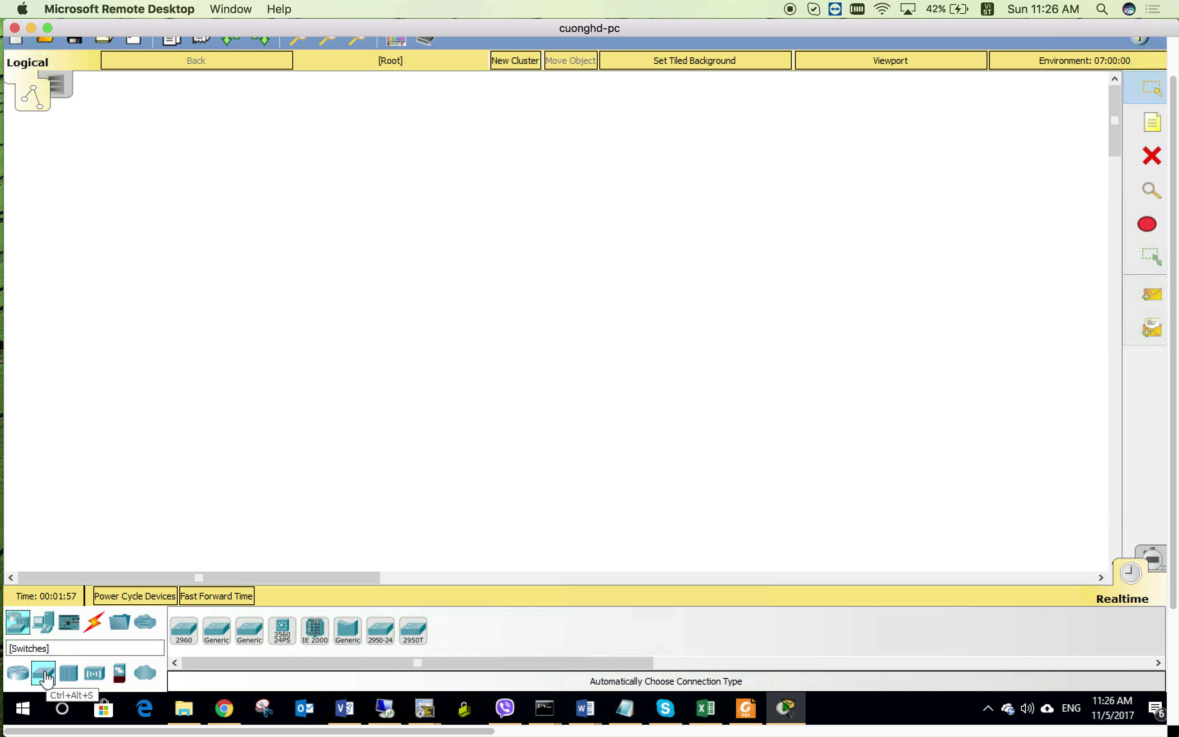
click(70, 678)
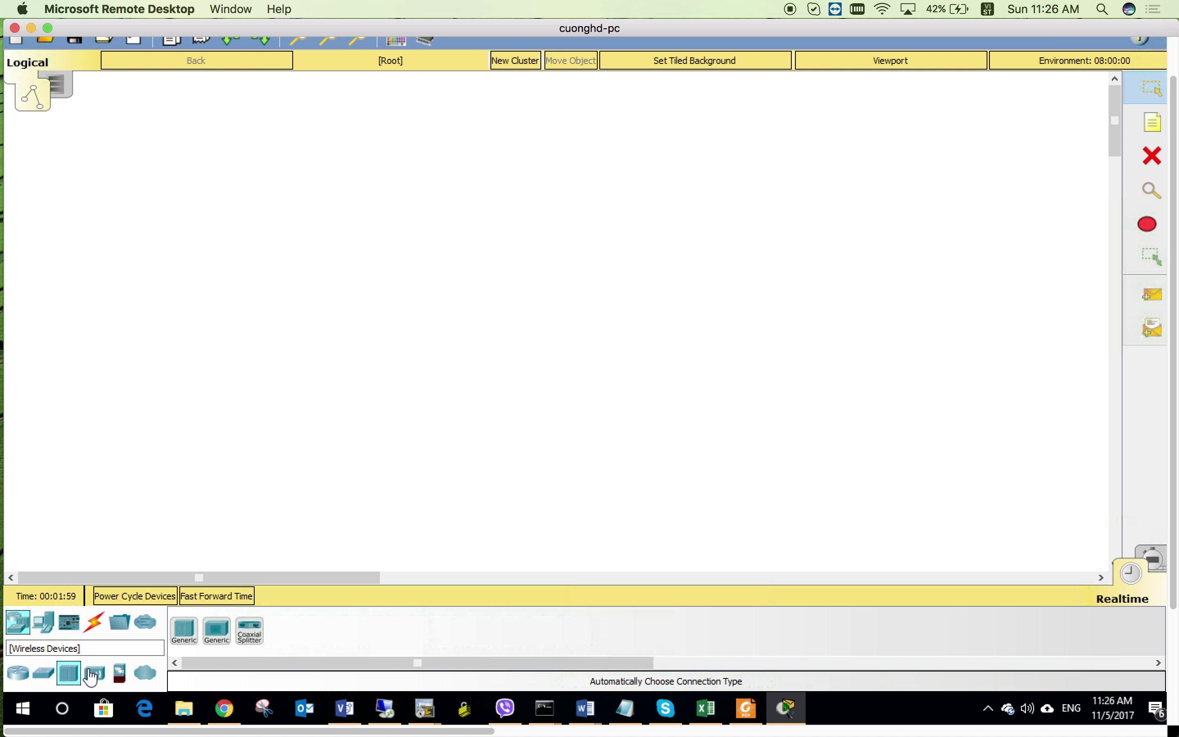
click(94, 675)
click(117, 676)
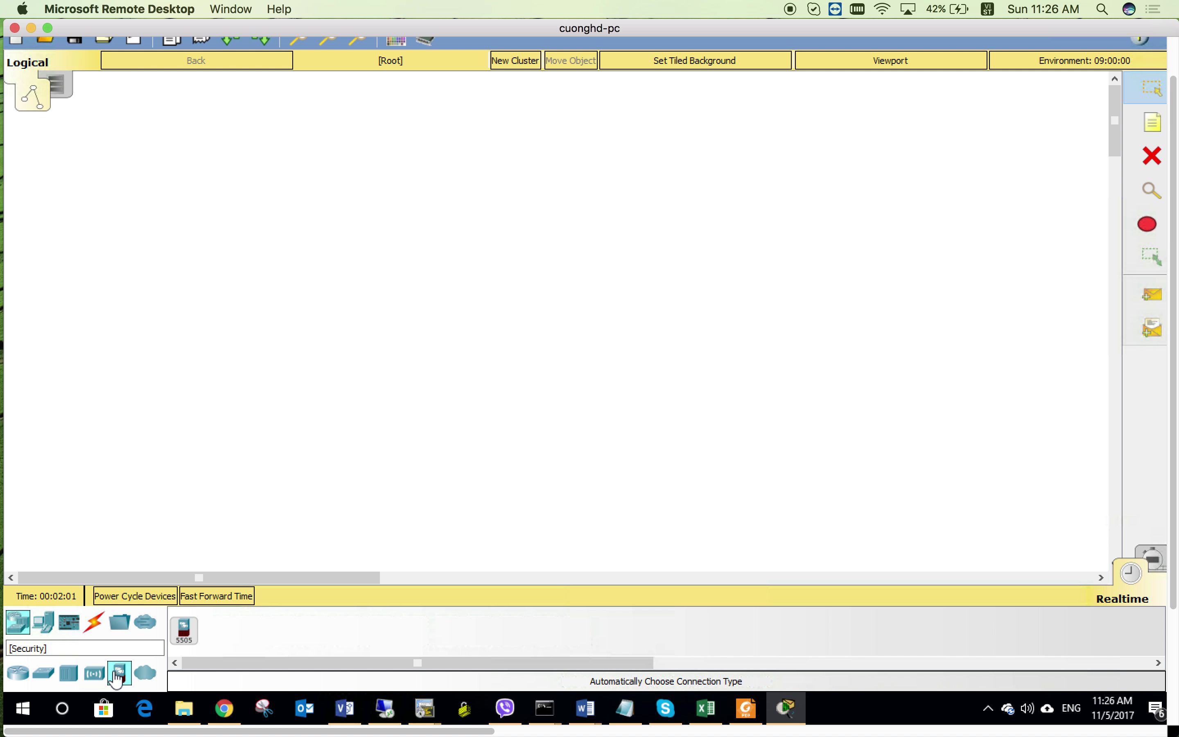
click(28, 673)
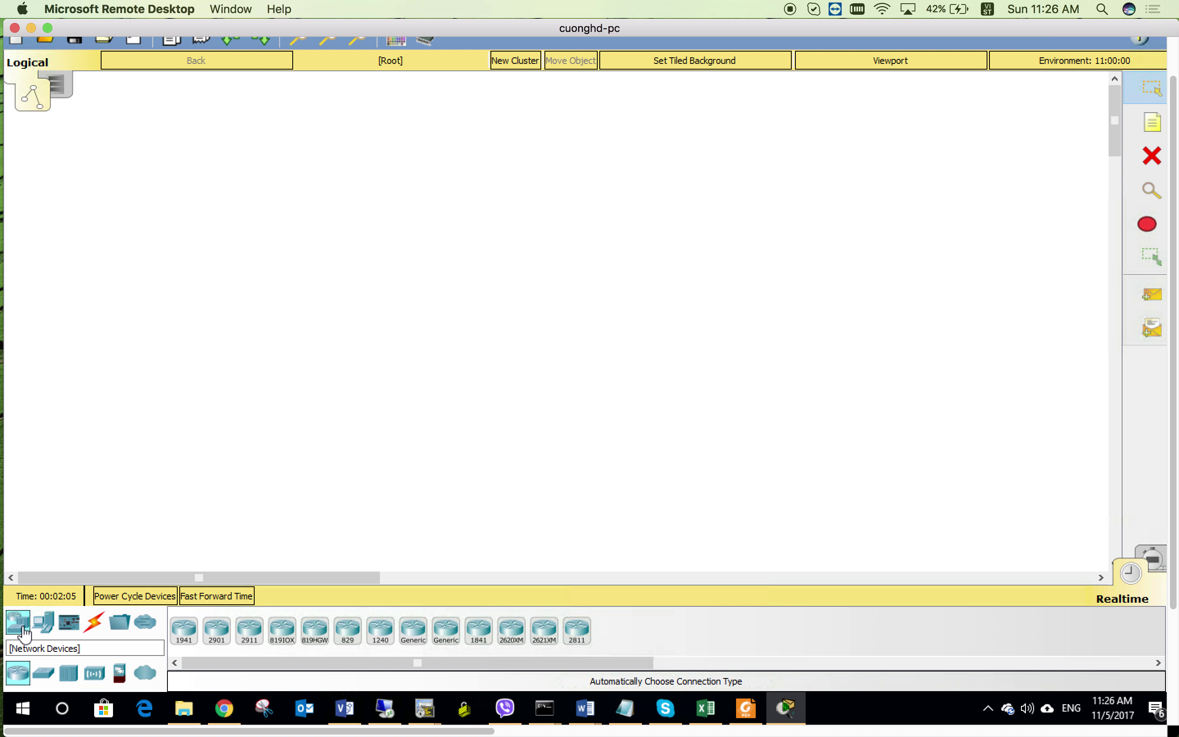
Place a generic PC, a generic server and a 2960 switch in the workspace, with the switch between and below the other two
click(44, 624)
drag(180, 632, 334, 238)
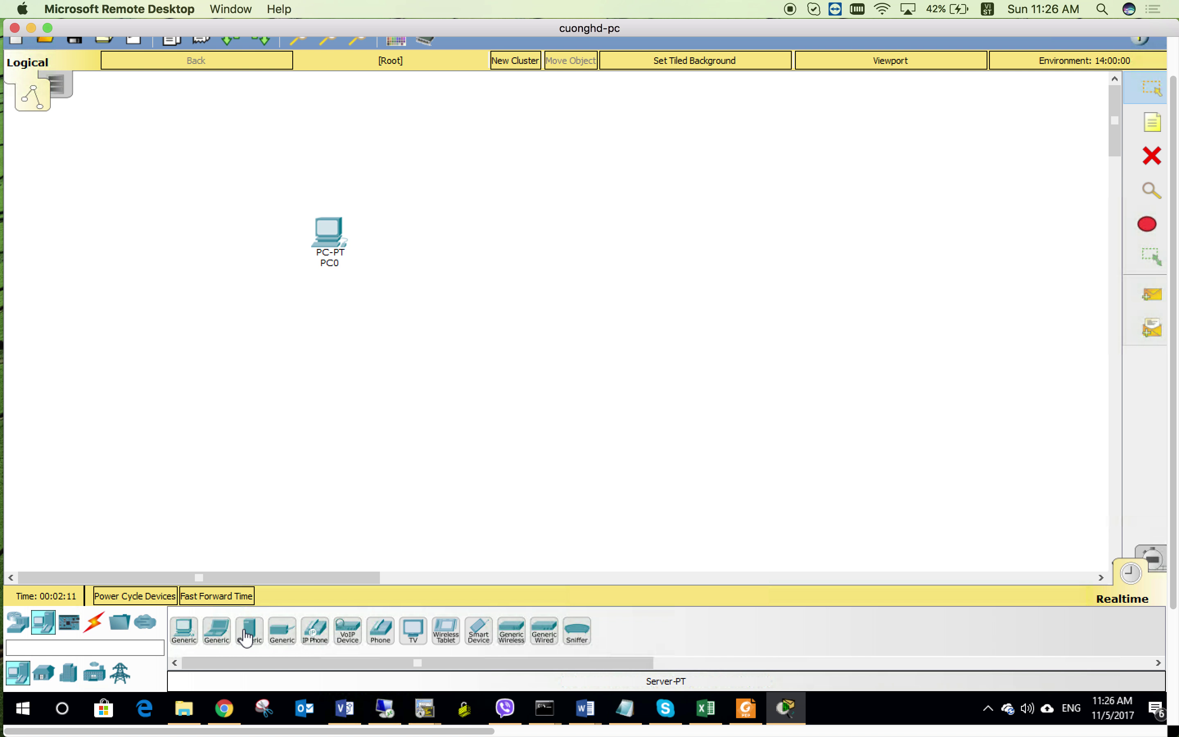
drag(249, 632, 691, 200)
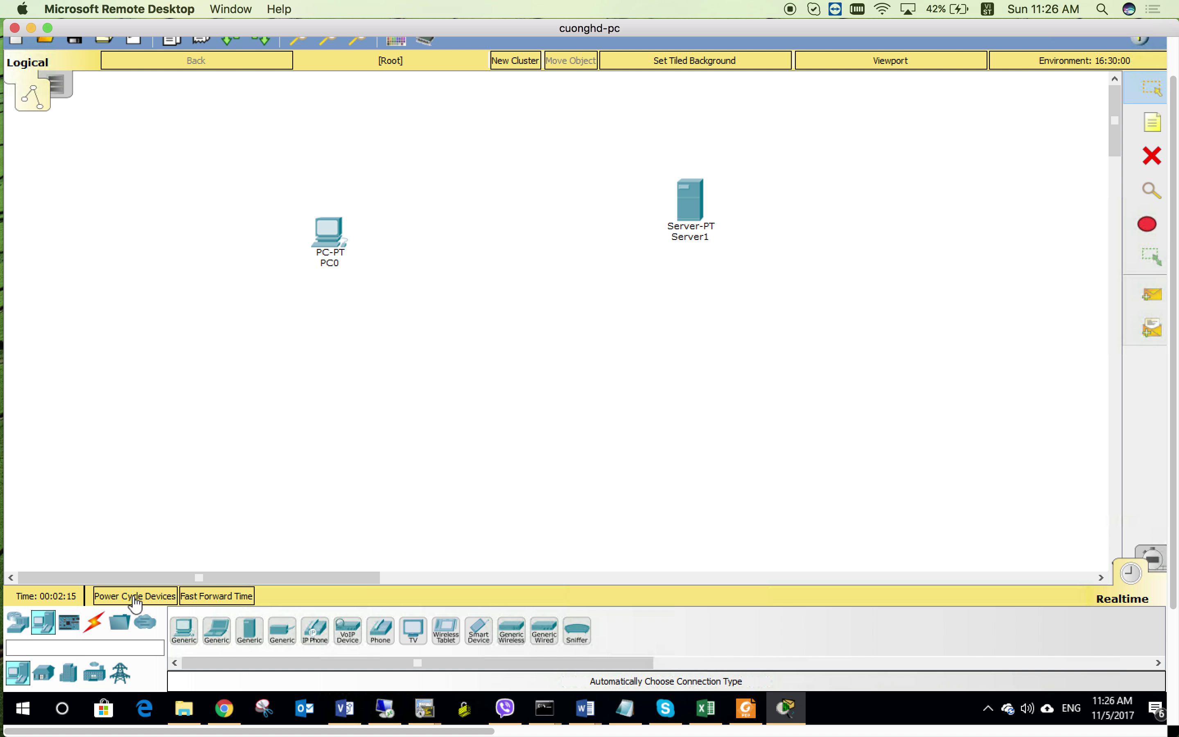
click(18, 622)
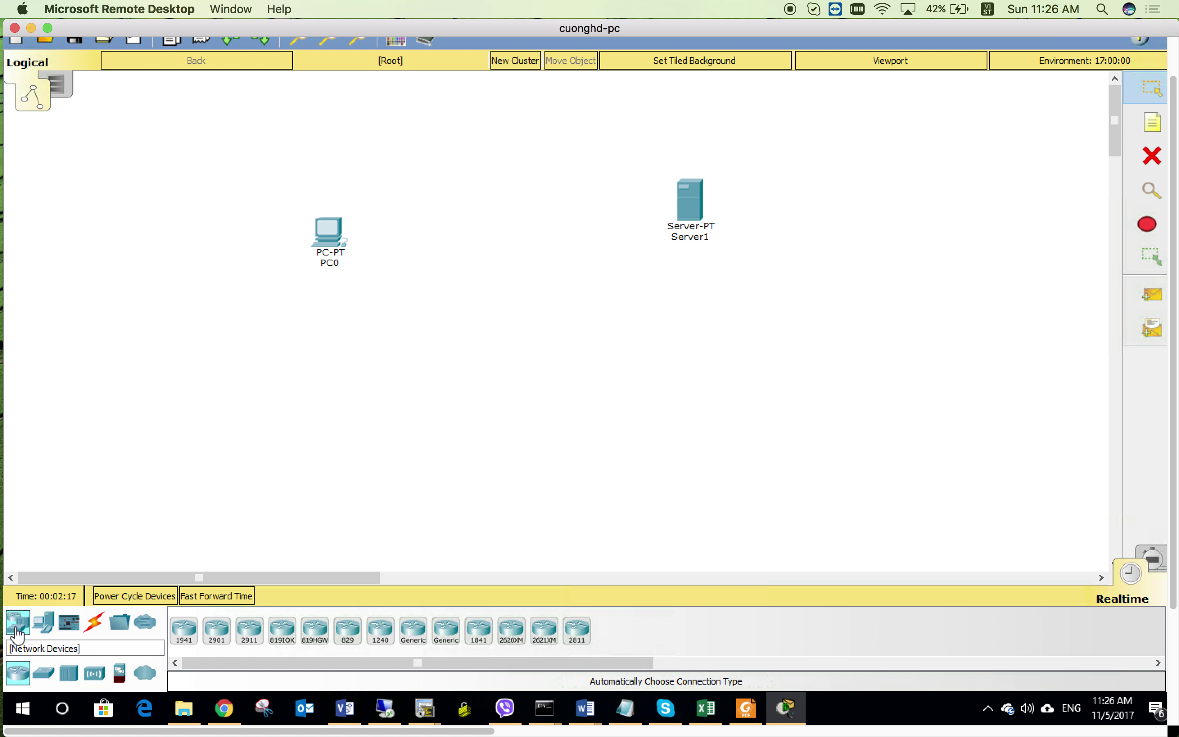
drag(46, 680, 517, 320)
mouse_move(518, 320)
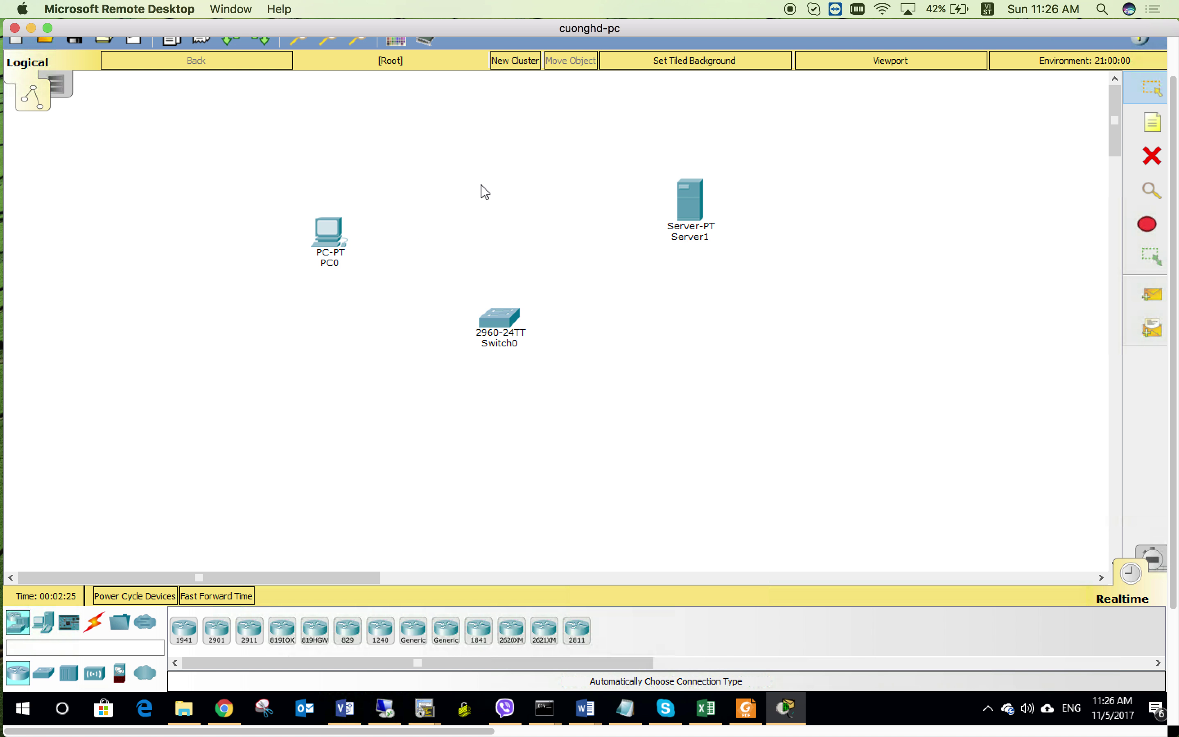
Cable the PC to the switch and the switch to the server, using the automatically chosen connection type
click(96, 626)
click(184, 630)
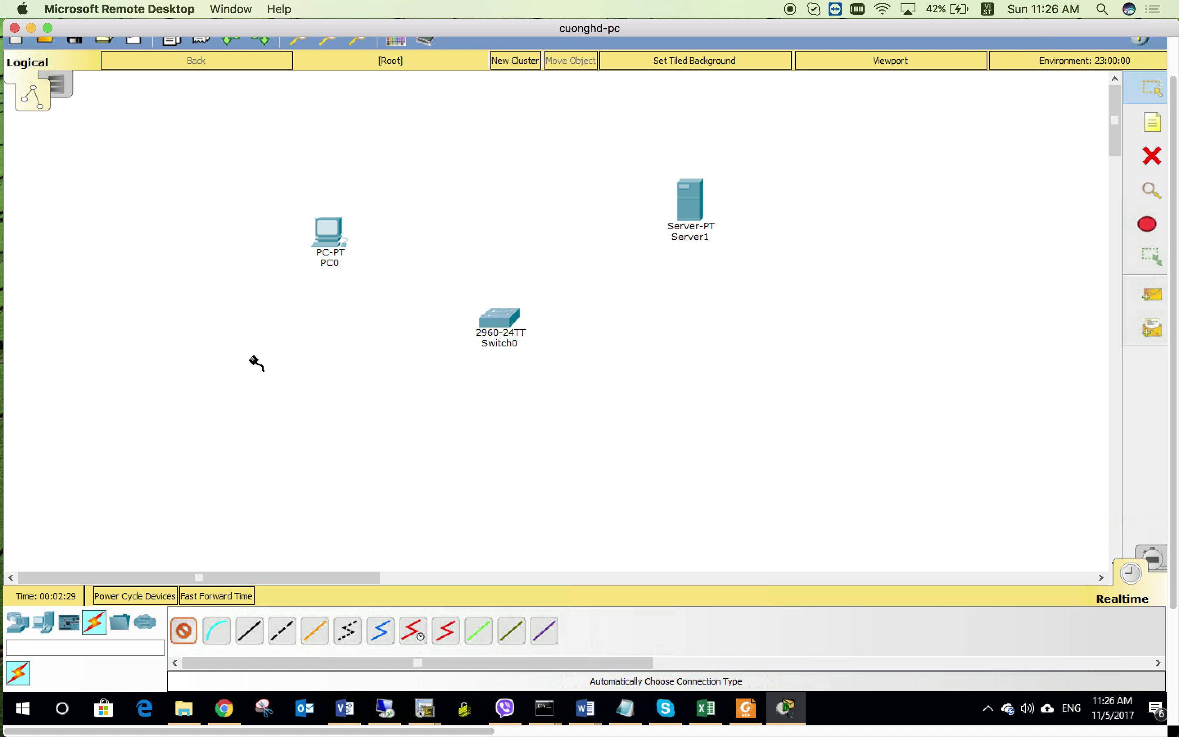
click(341, 243)
click(500, 327)
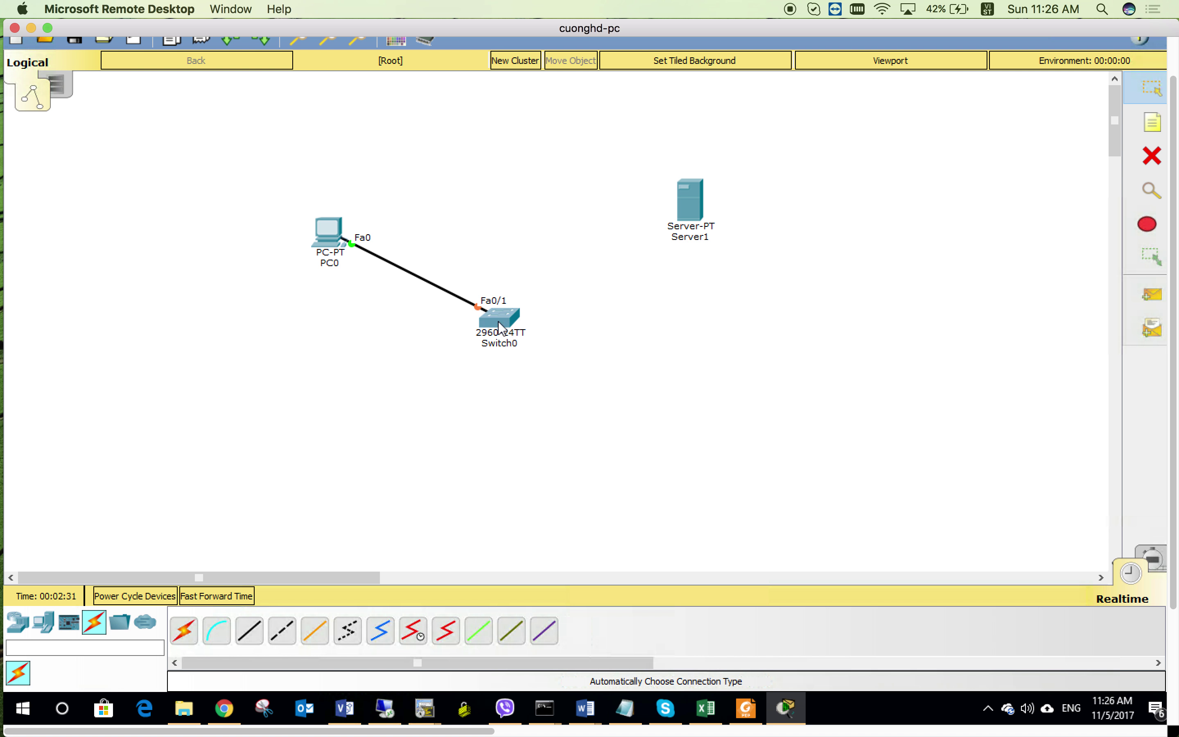
click(183, 630)
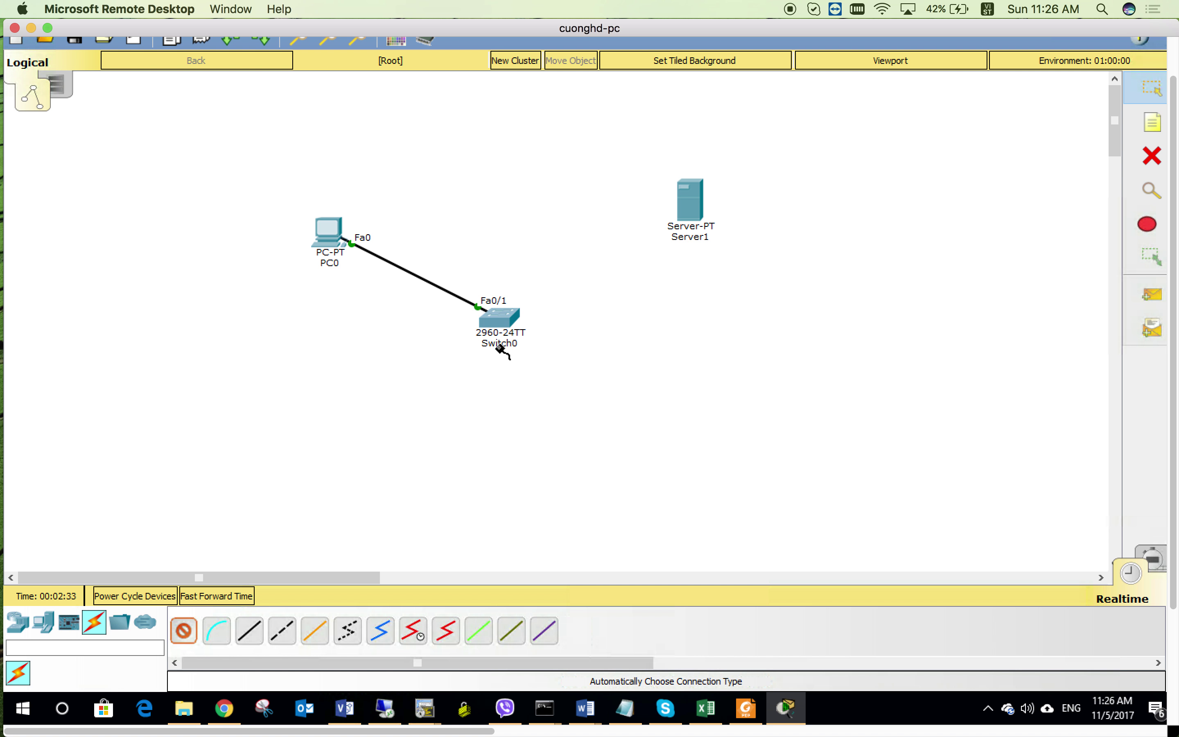
click(509, 324)
click(691, 218)
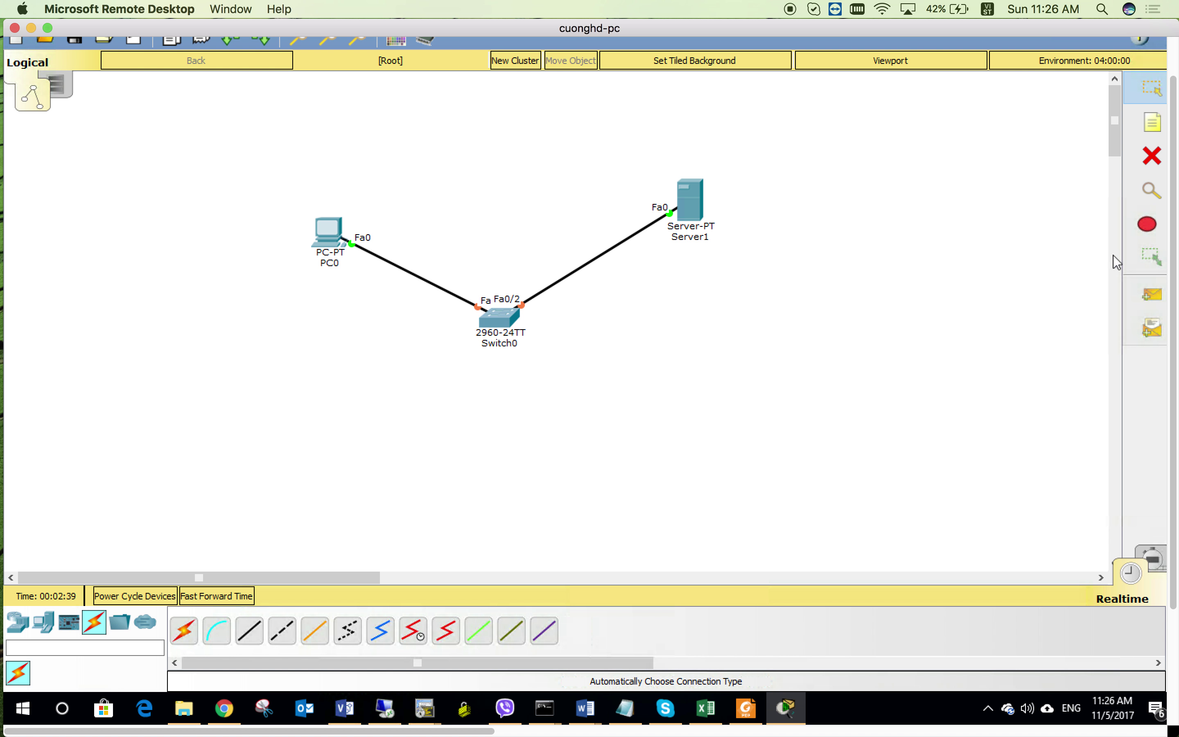
Add the note 192.168.1.1 below the PC and the note 192.168.1.2 beside the server
click(1152, 123)
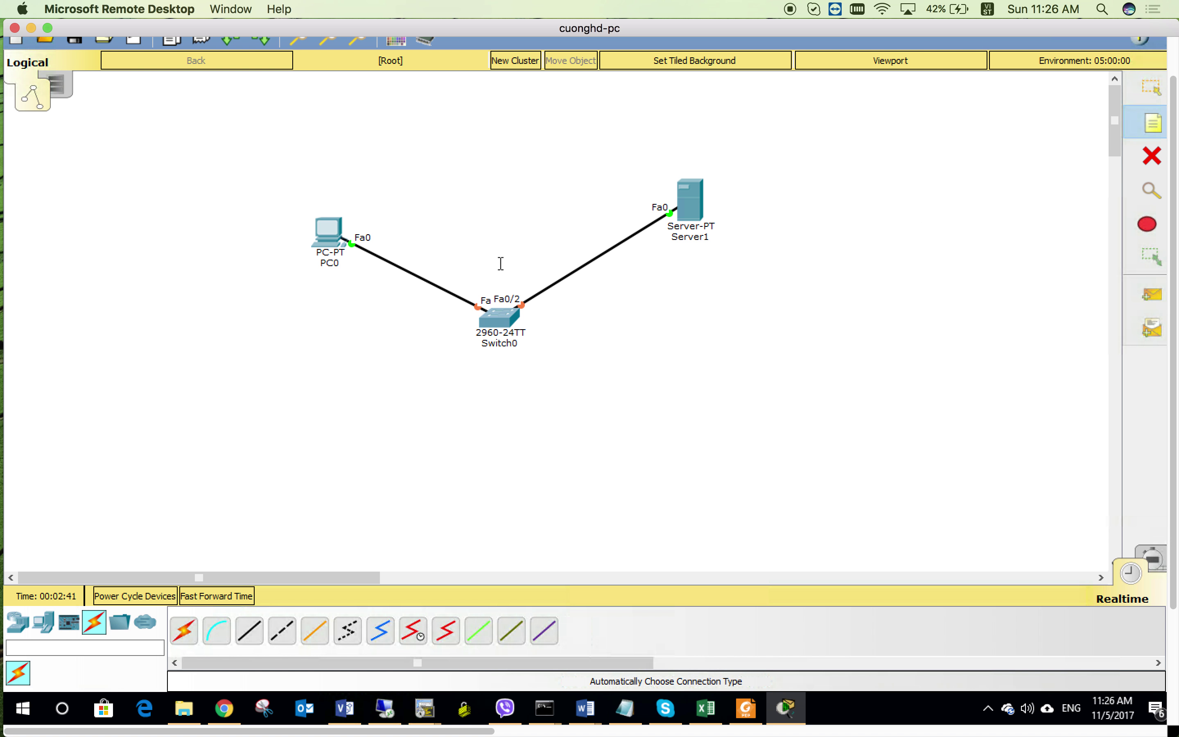
click(283, 285)
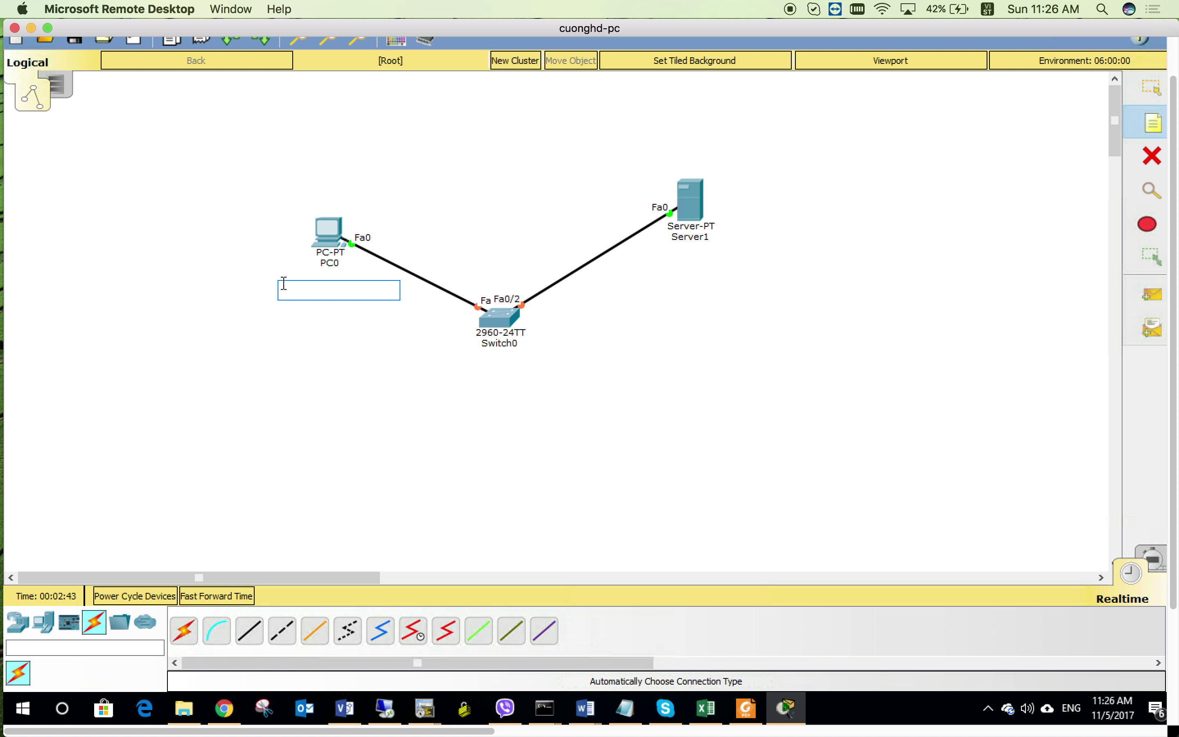
text(192.168.1.)
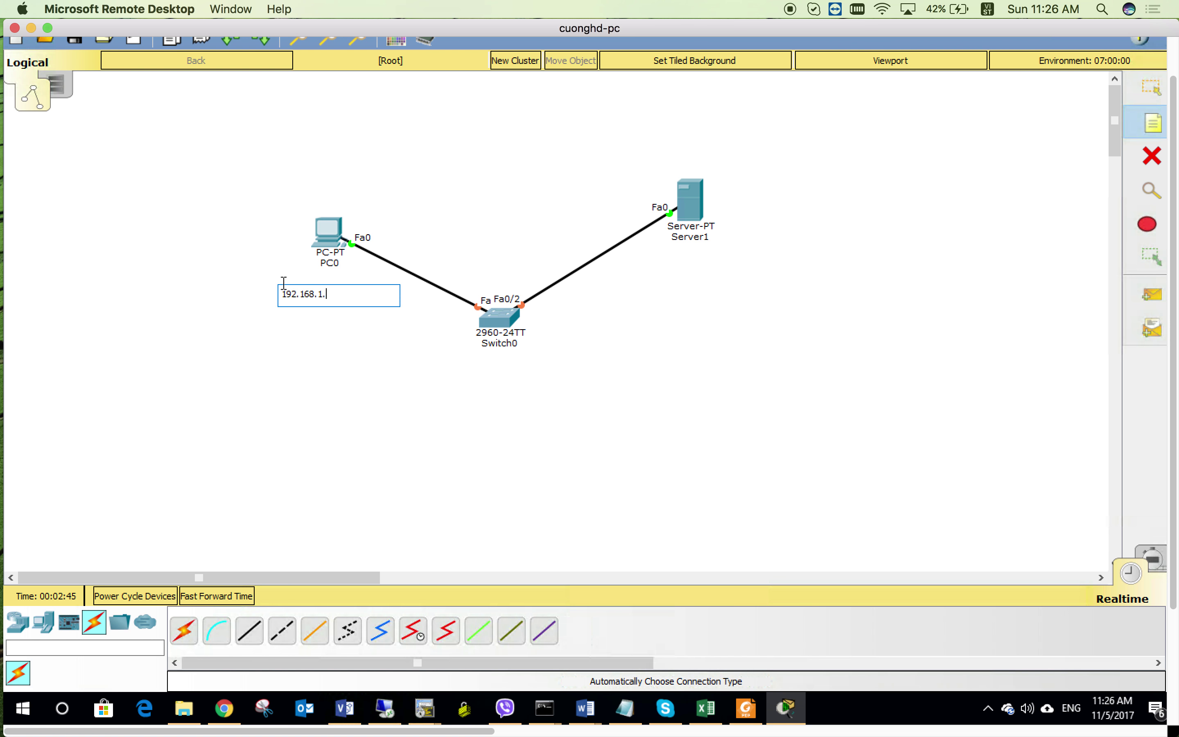
text(1)
click(715, 197)
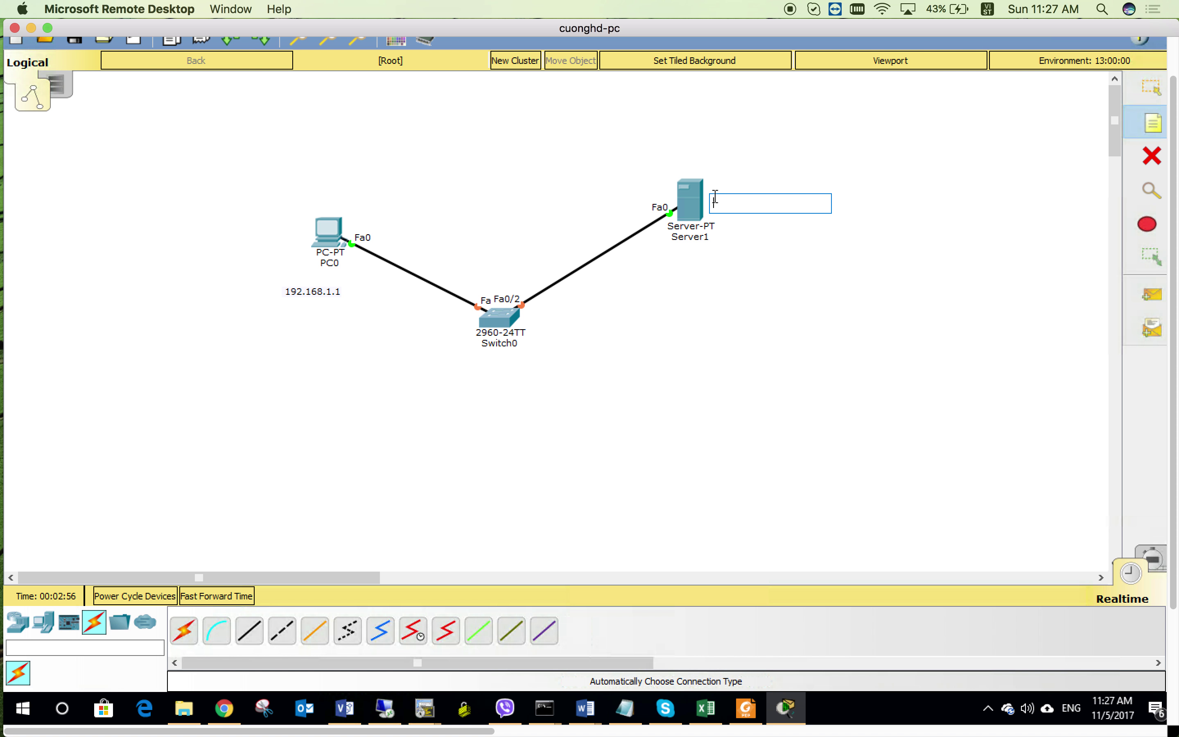
text(192.168.1.)
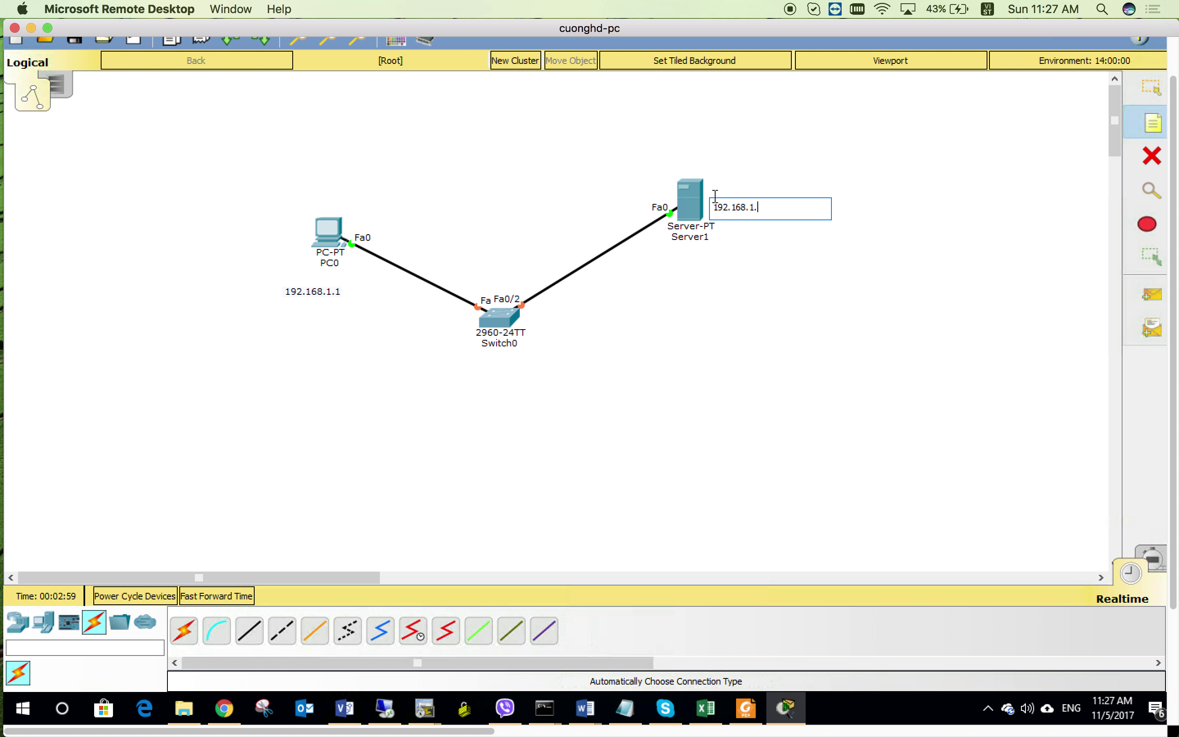
text(2)
click(1167, 100)
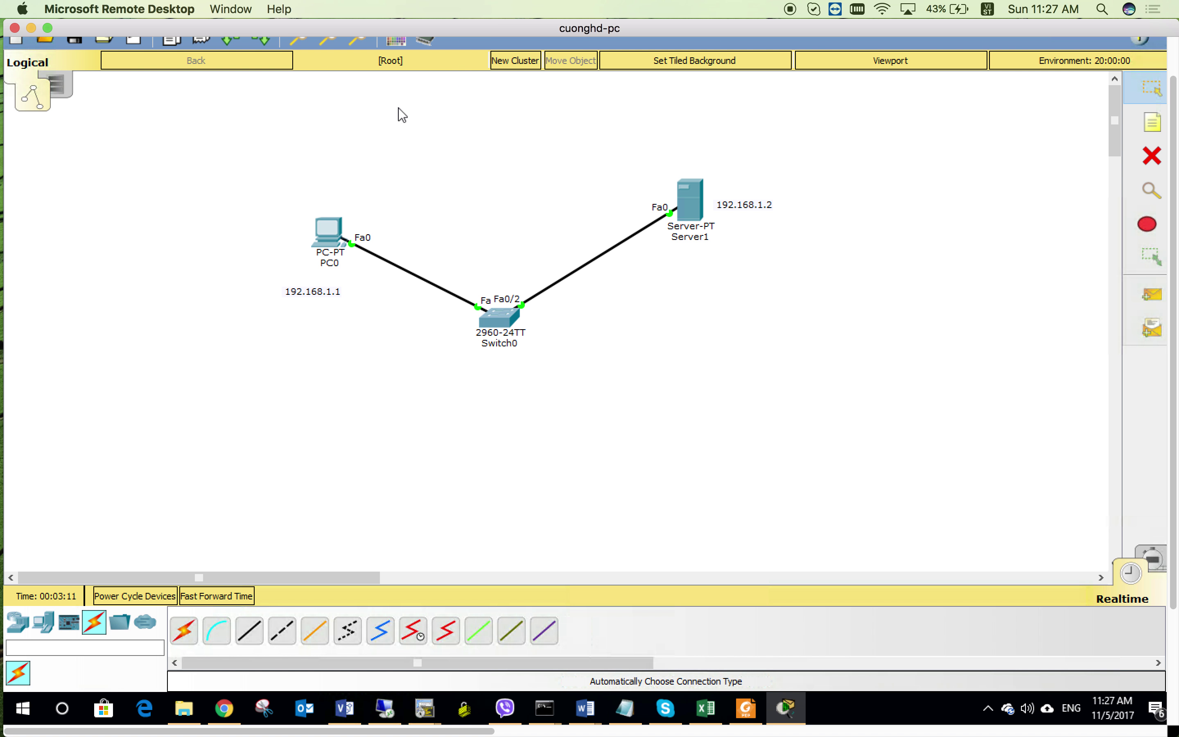
mouse_move(341, 231)
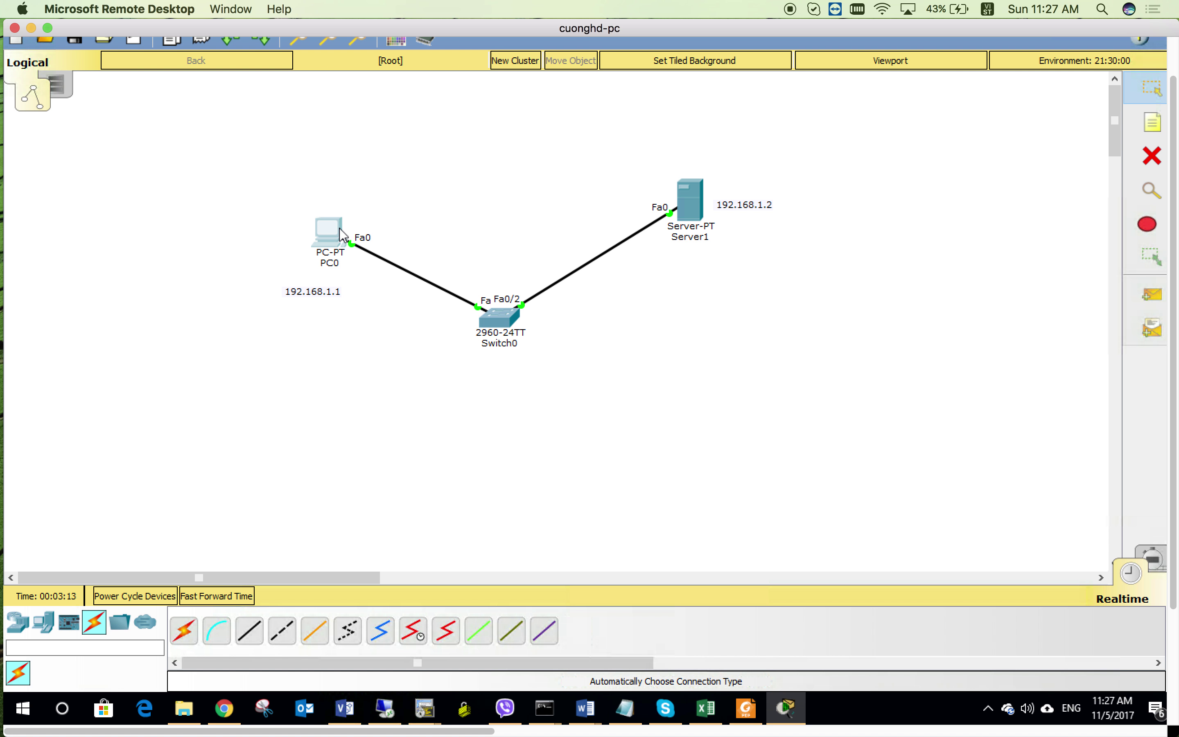
click(343, 235)
click(395, 156)
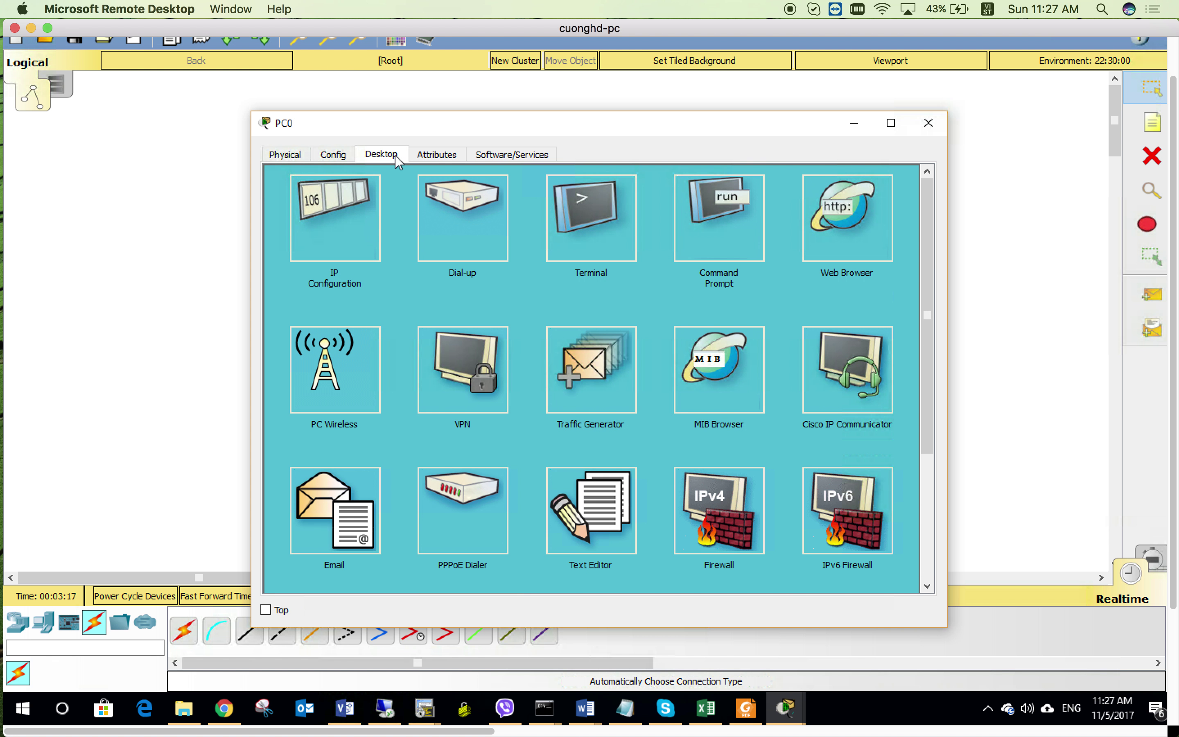
click(343, 223)
click(519, 251)
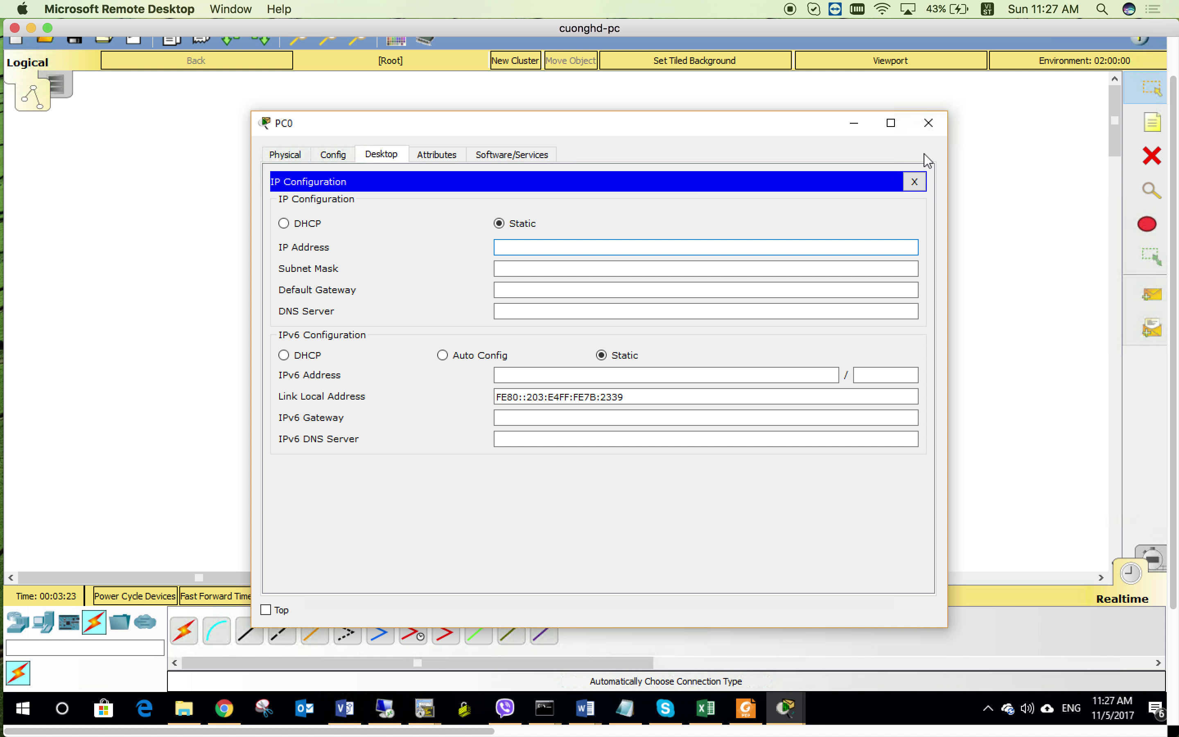
click(915, 182)
click(928, 123)
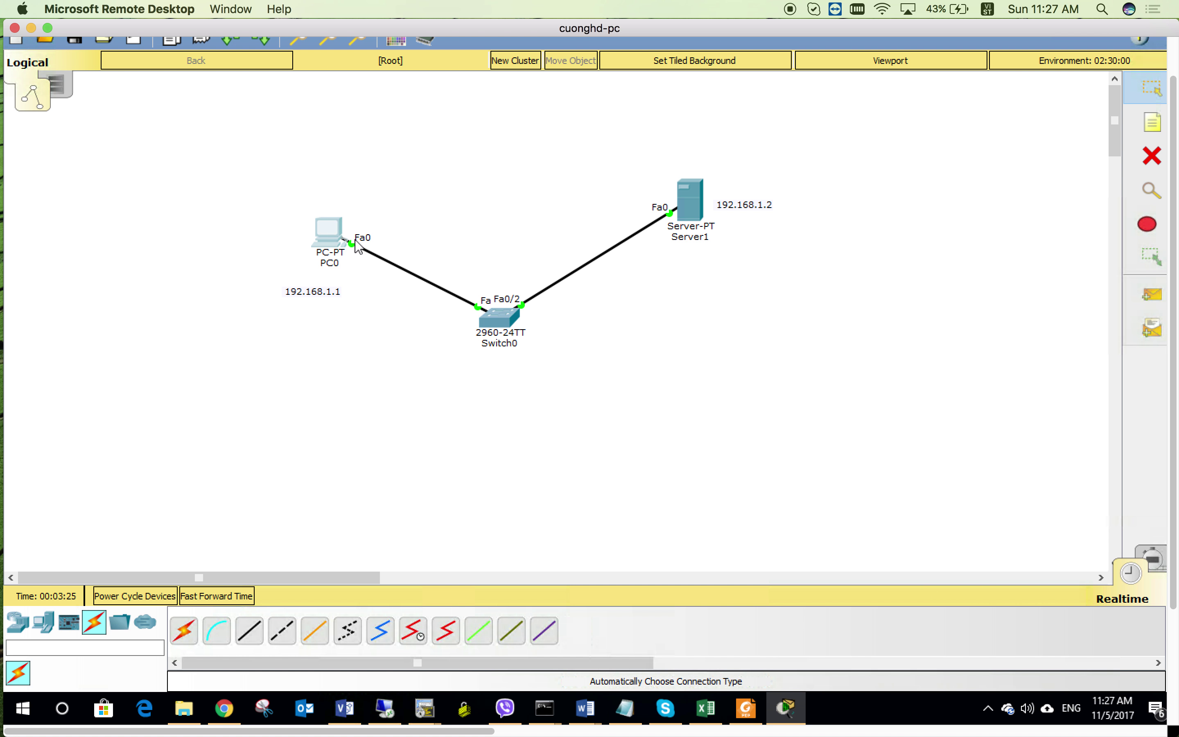
Give the PC the static IP address 192.168.1.1 with subnet mask 255.255.255.0, and close its window
click(330, 239)
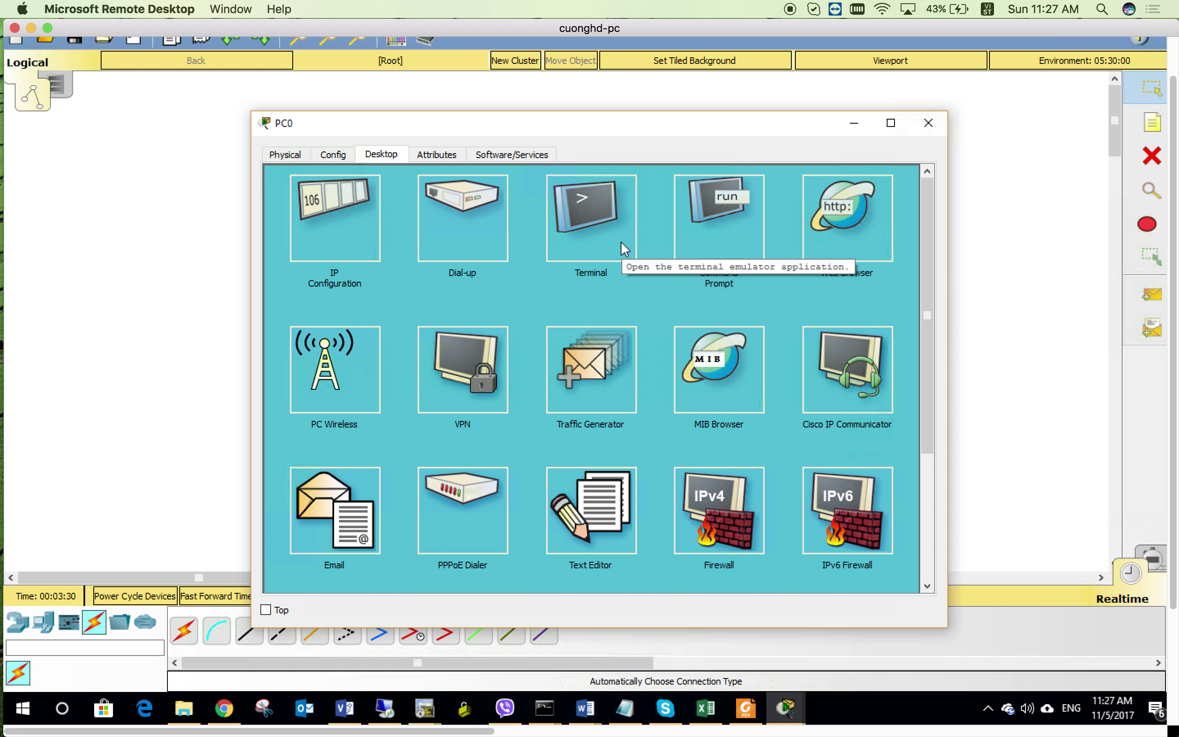
click(343, 246)
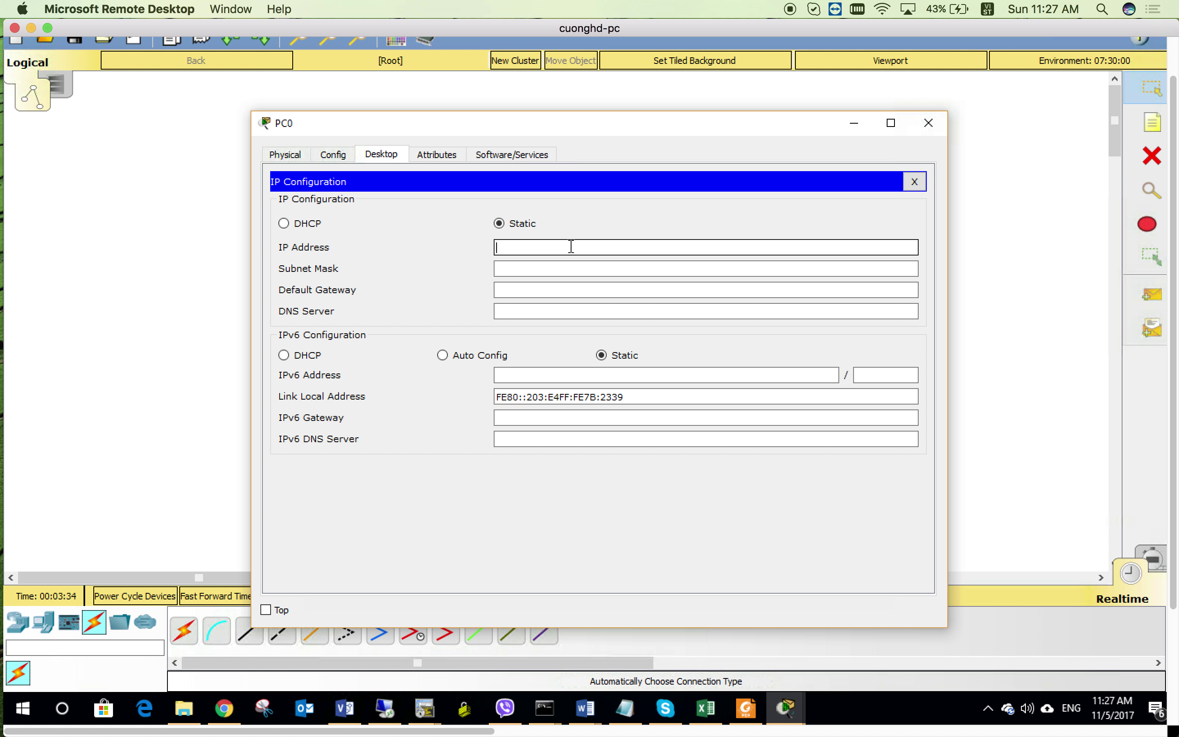
text(192.168.1.1)
key(Tab)
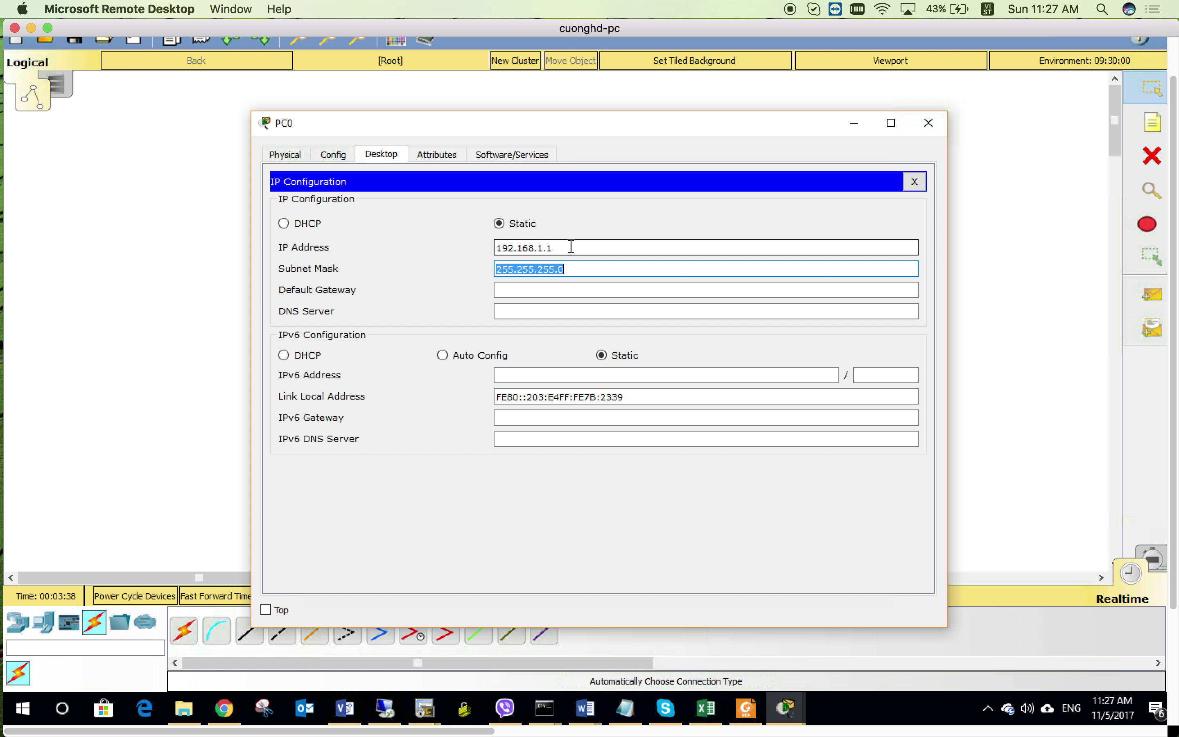
key(Tab)
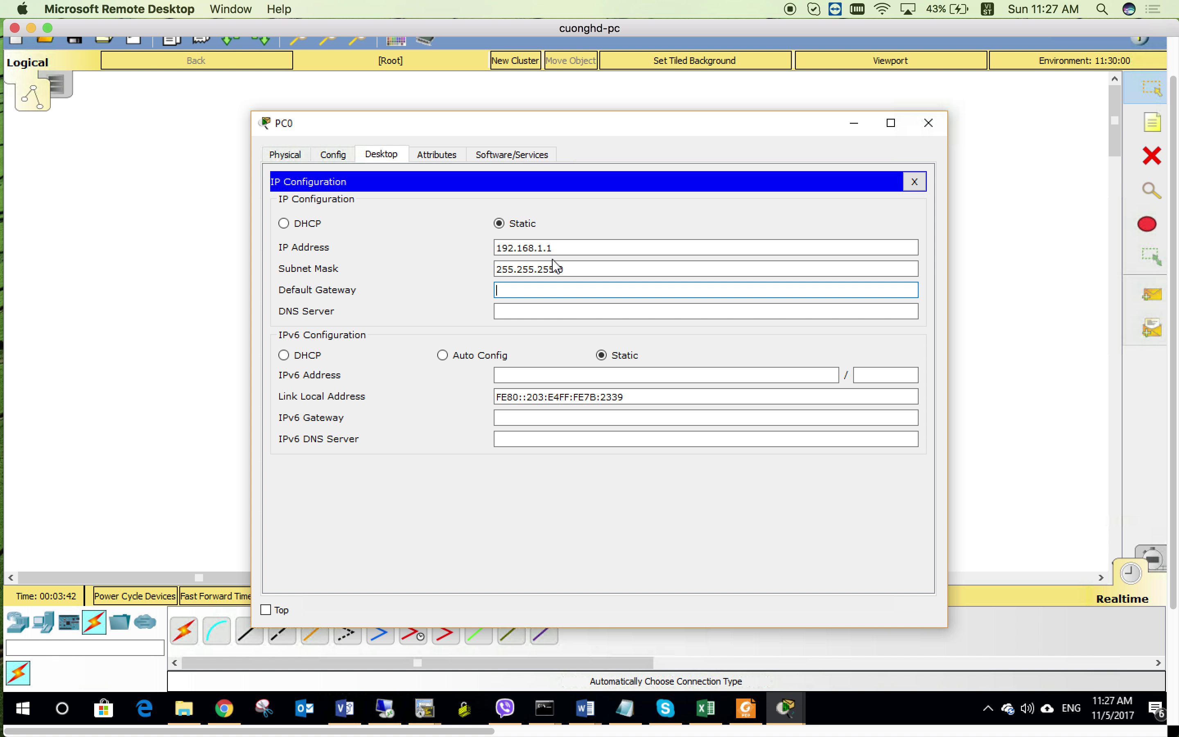
click(928, 123)
Give the server the static IP address 192.168.1.2 with subnet mask 255.255.255.0, and close its window
click(706, 210)
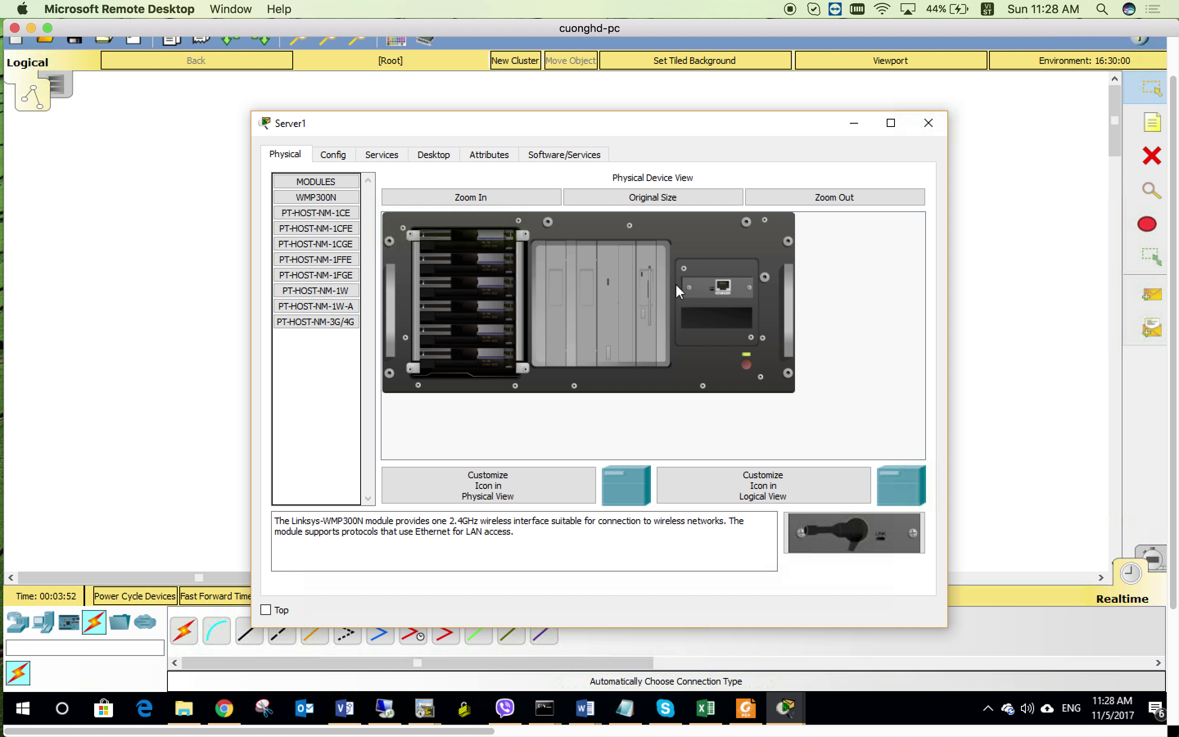
click(435, 155)
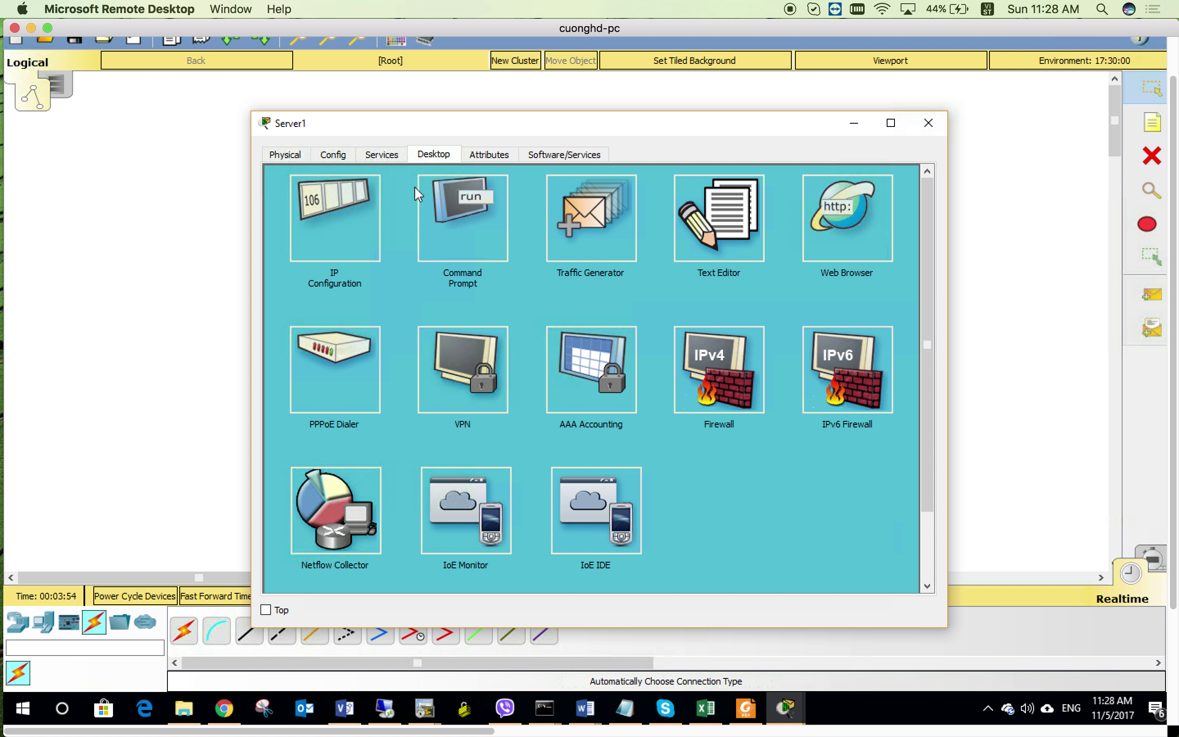
click(374, 221)
text(192.168.1.2)
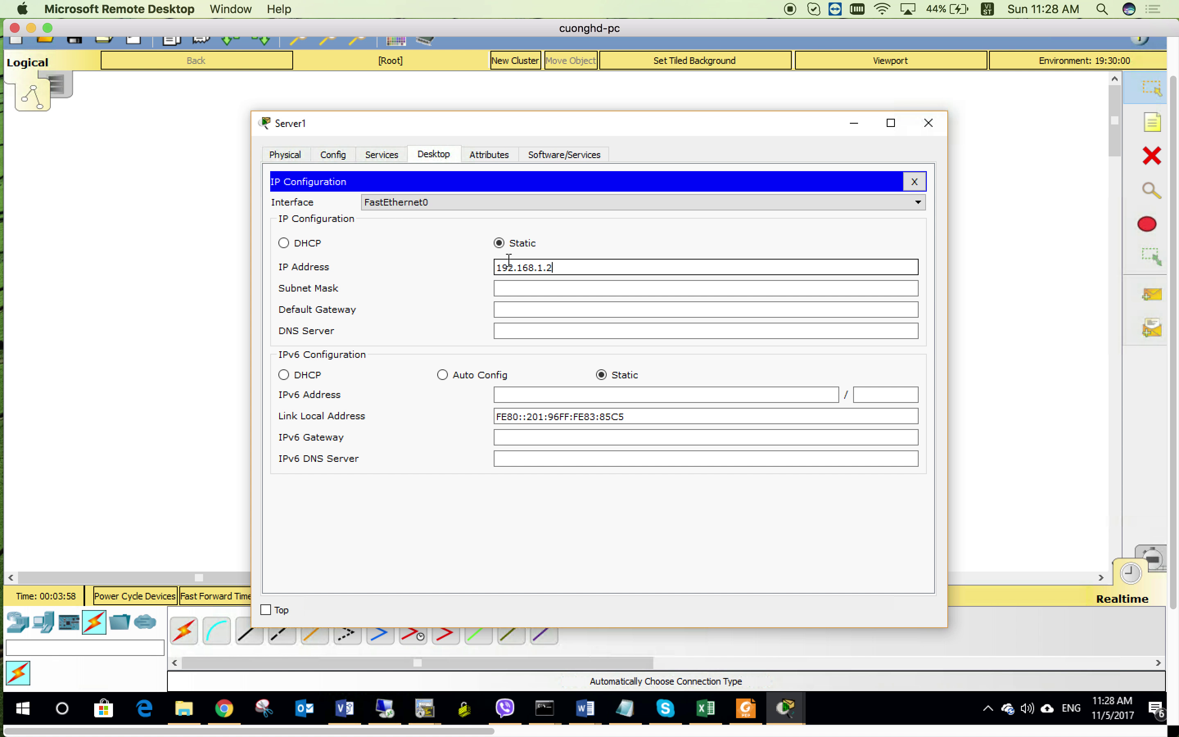
key(Tab)
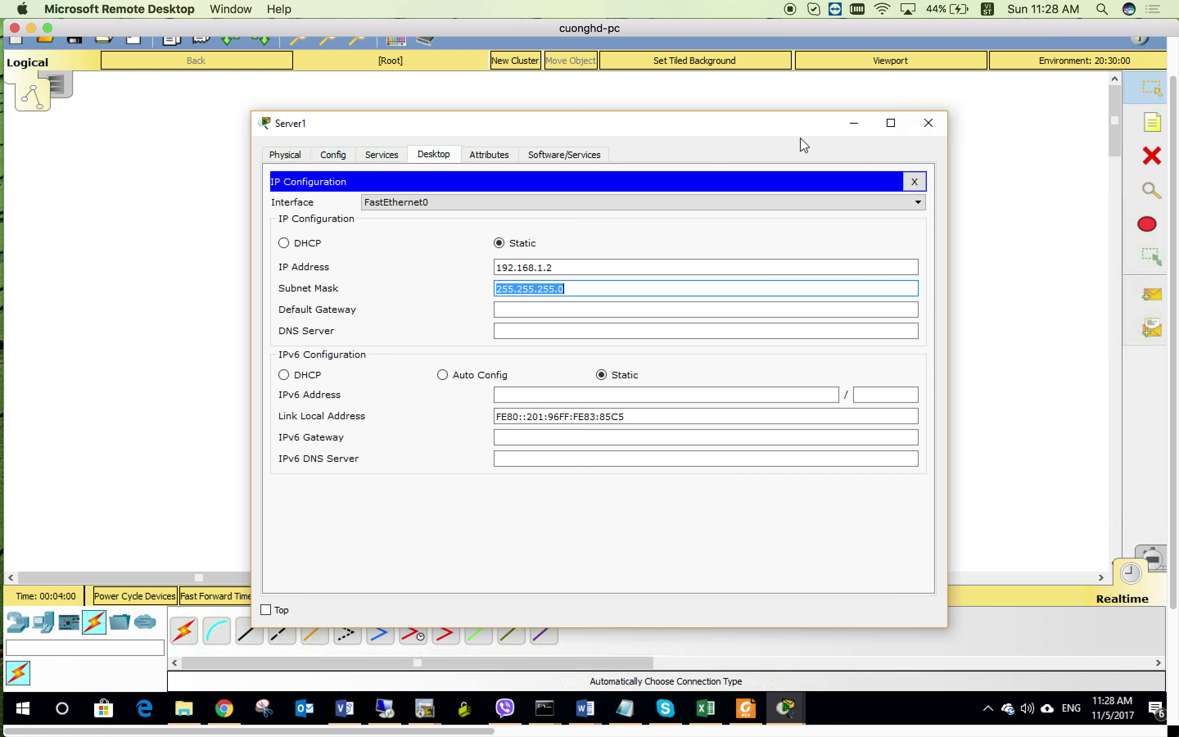
click(927, 125)
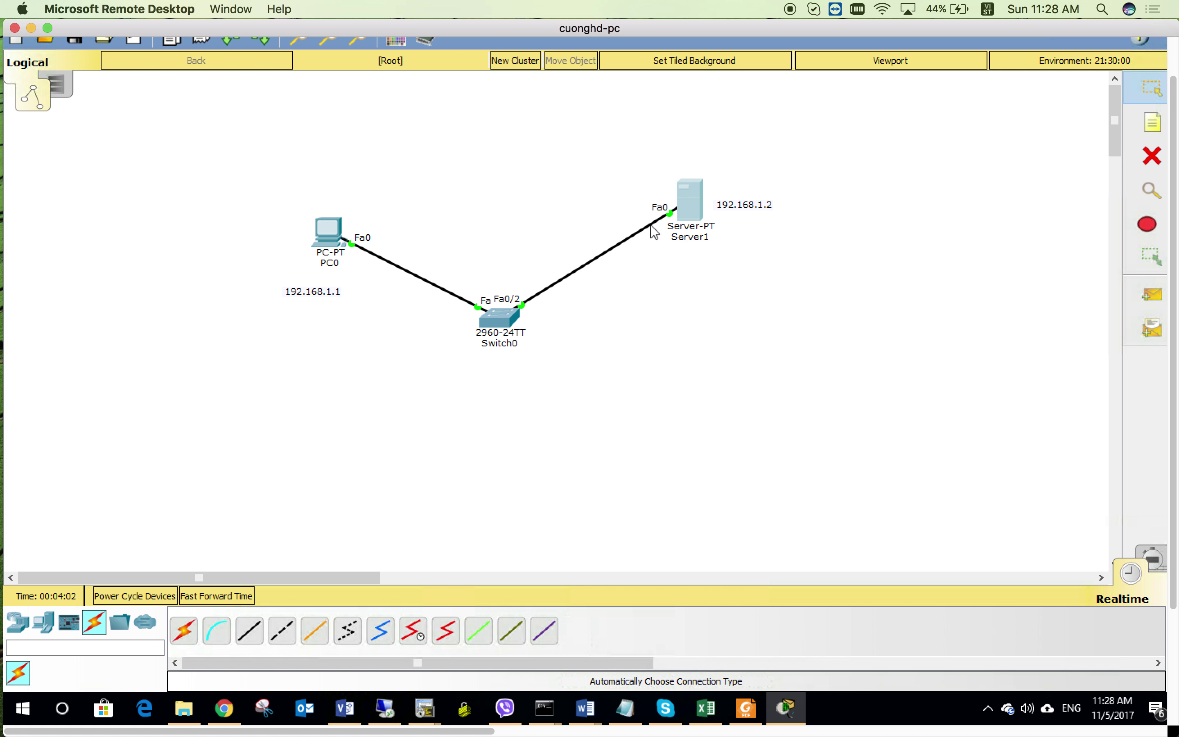
Ping the server at 192.168.1.2 from the PC's command prompt, and close the PC's window
mouse_move(667, 227)
click(324, 235)
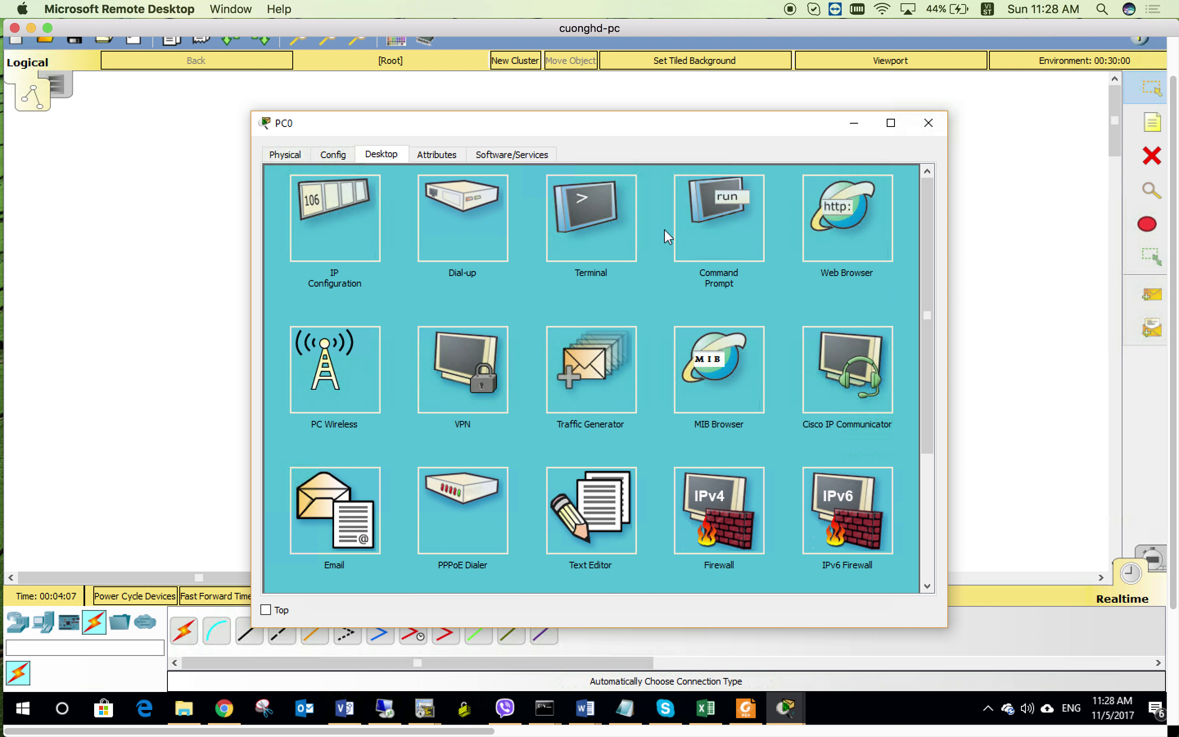
click(715, 227)
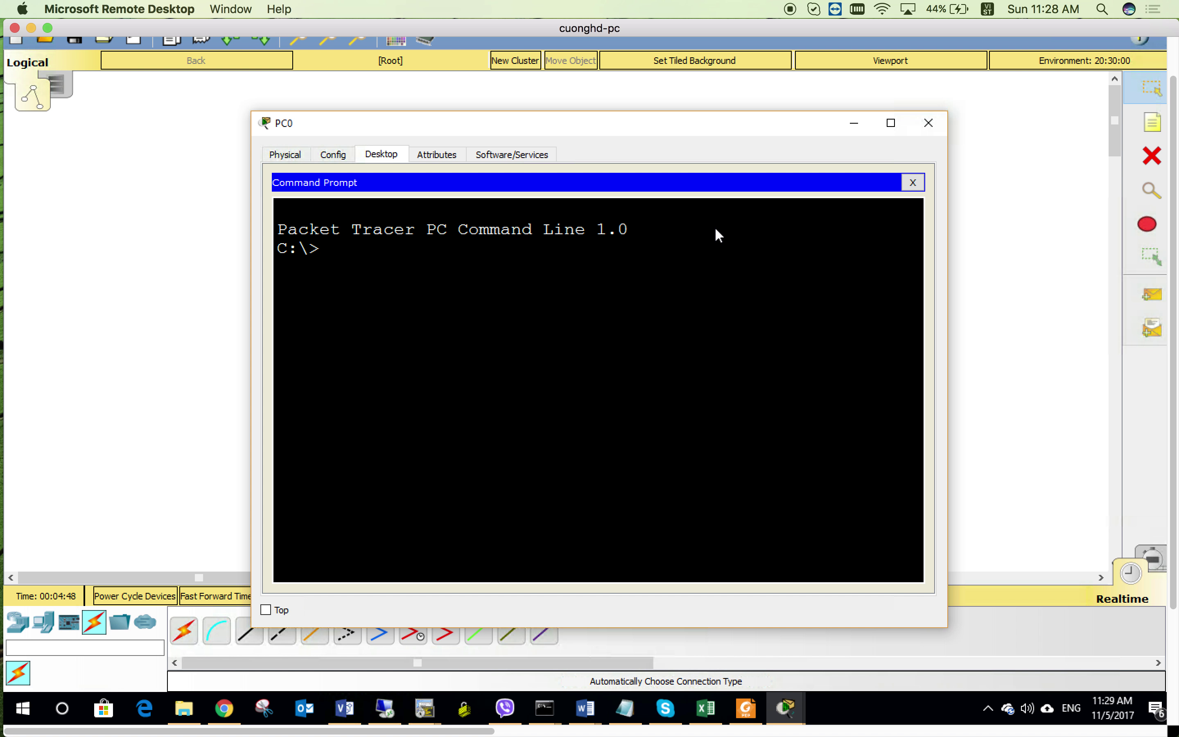
text(ping 192.168.1.)
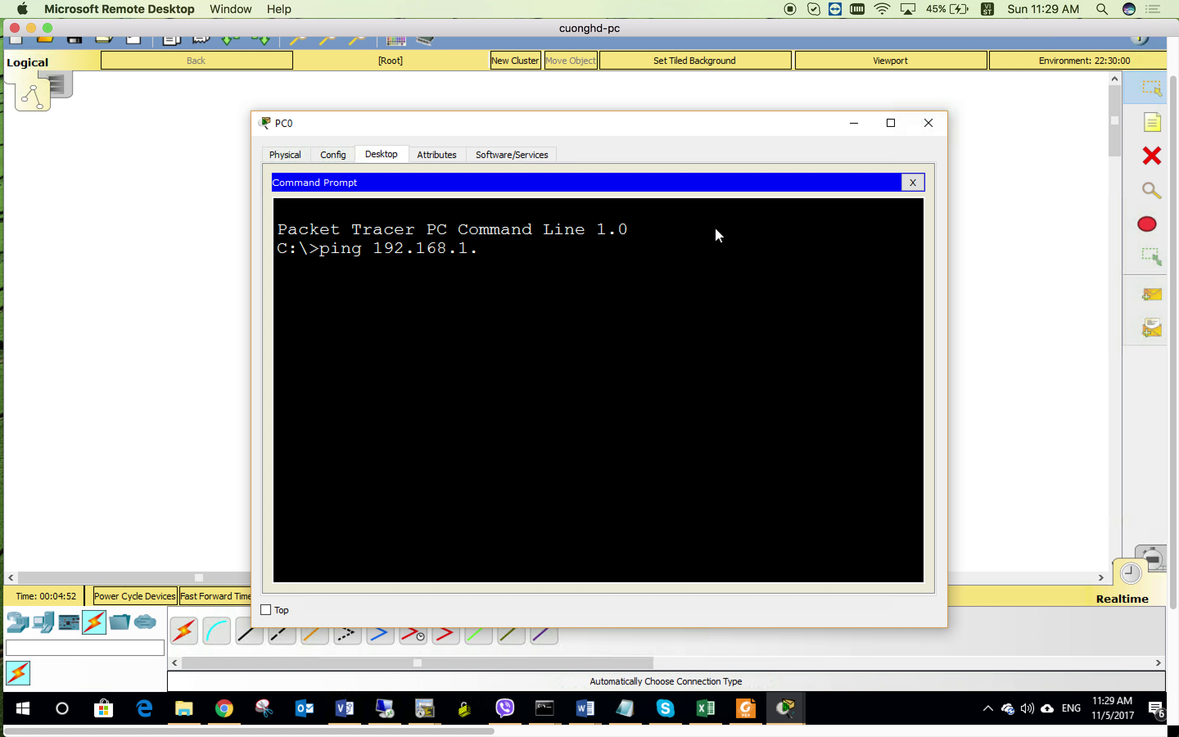
text(2)
key(Return)
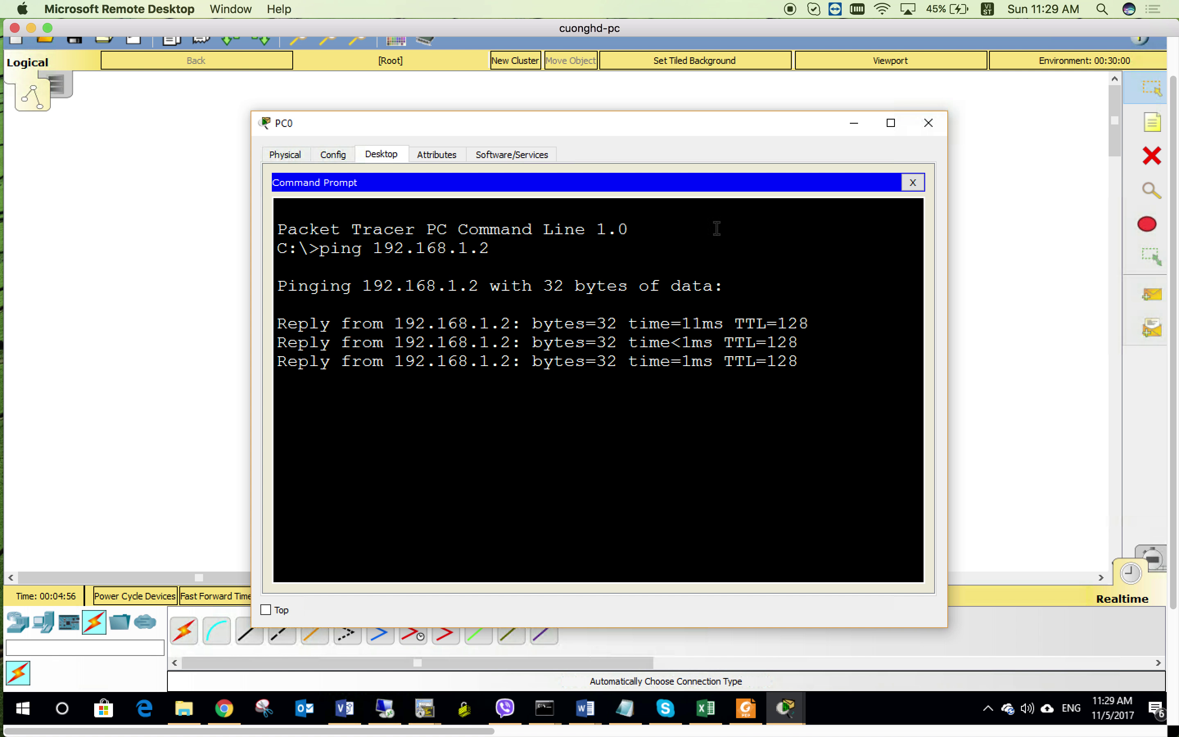
click(929, 123)
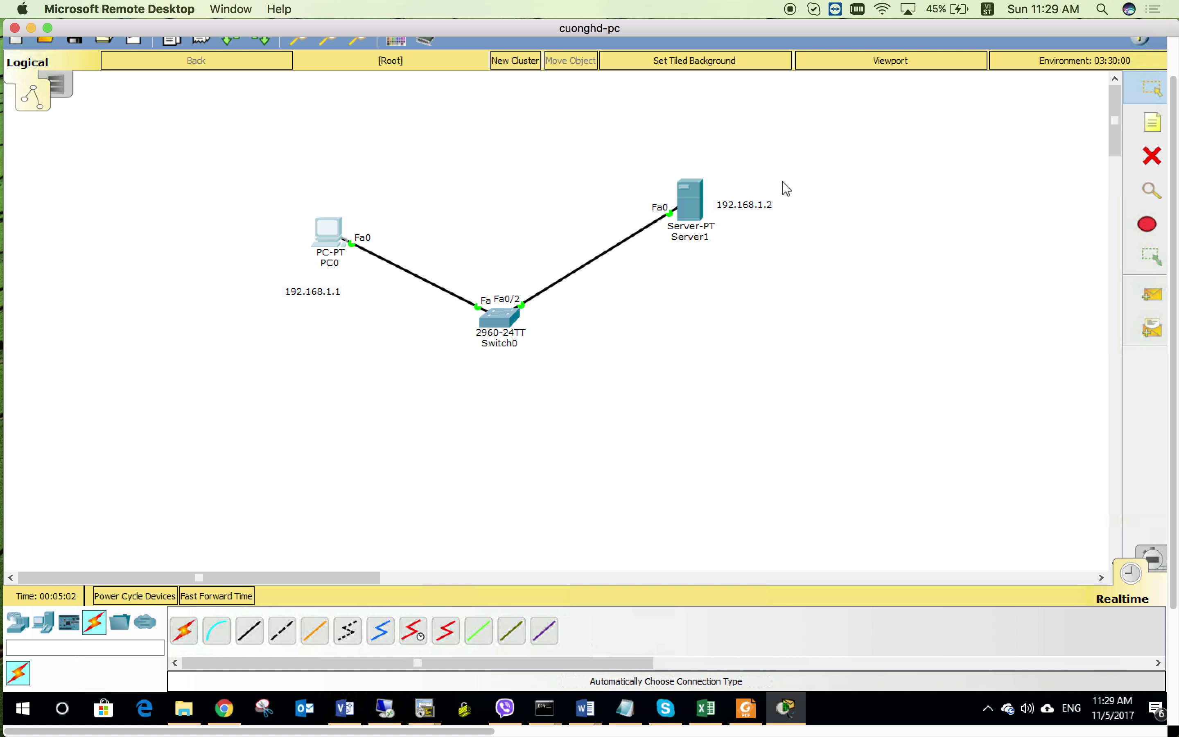
Change the heading text in the server's HTTP page index.html to "welcome to VnNet", save it over the existing file, and close the server's window
click(693, 213)
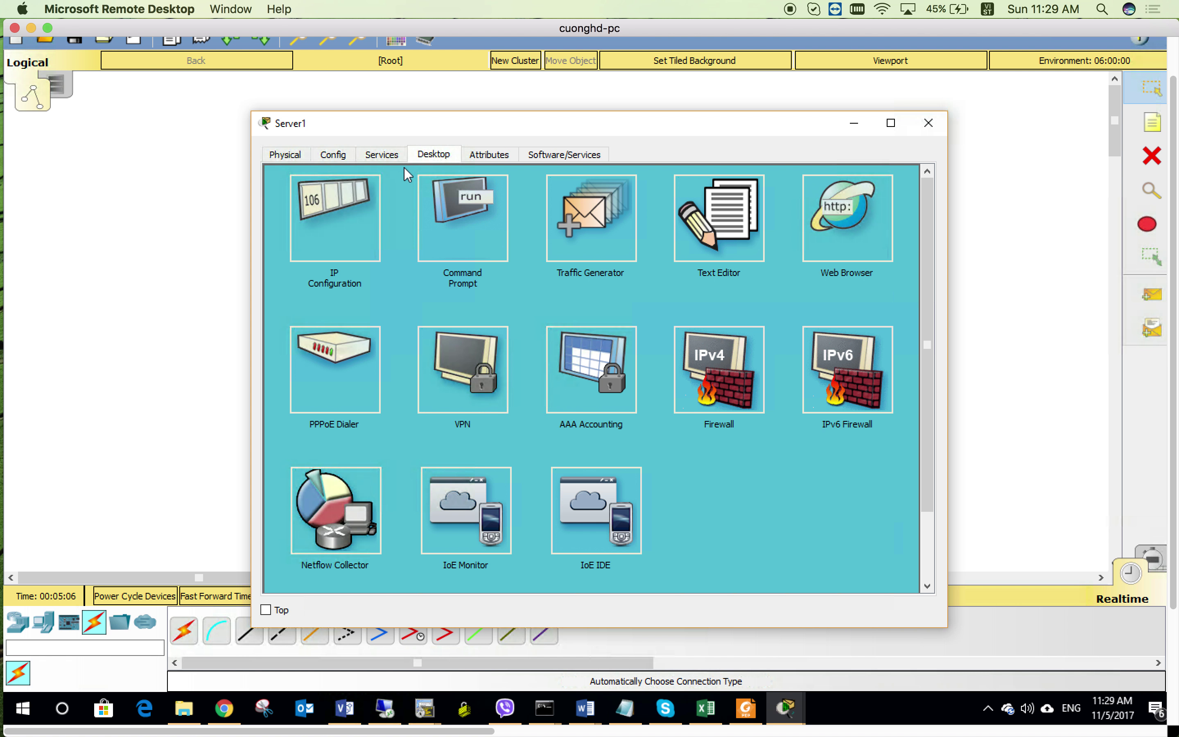
click(389, 159)
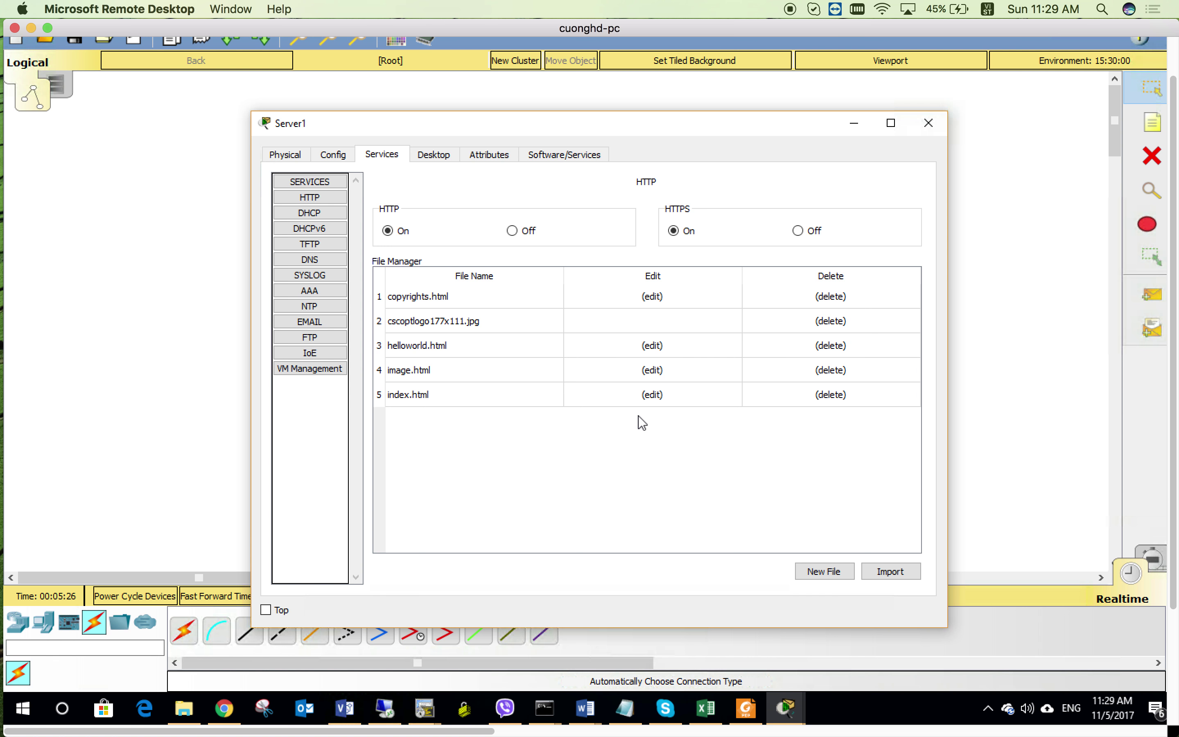
click(653, 396)
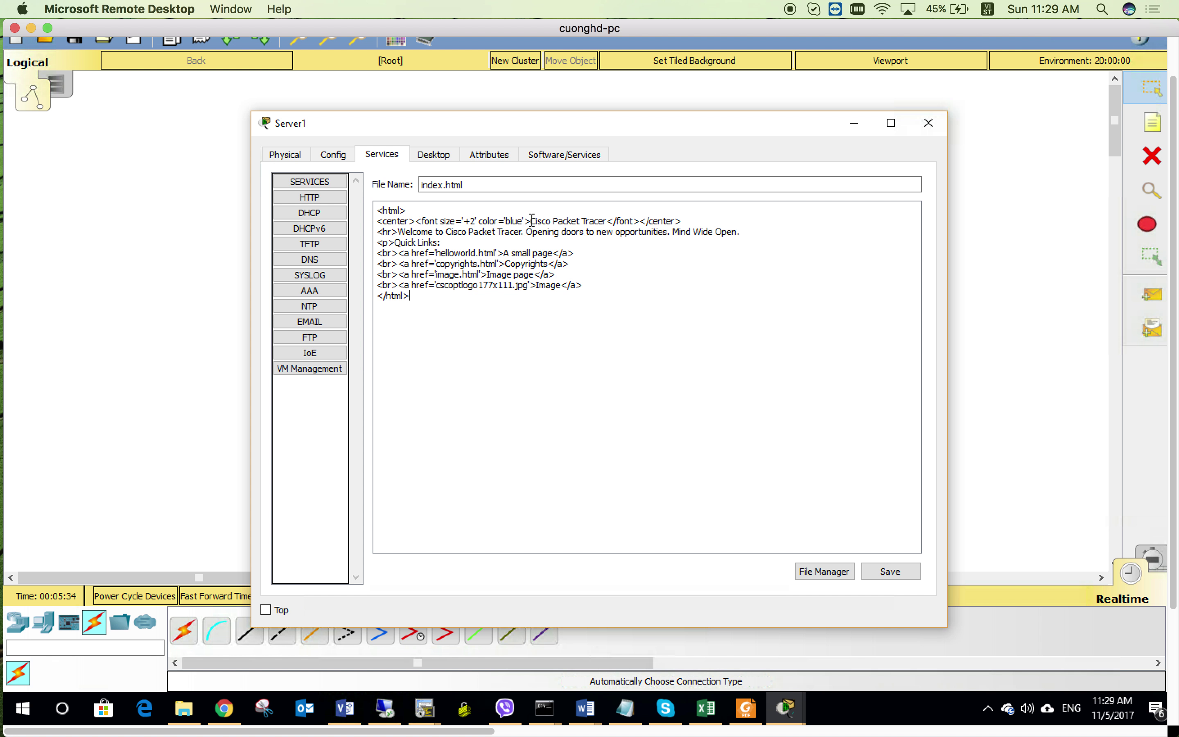
drag(531, 221, 610, 222)
text(we)
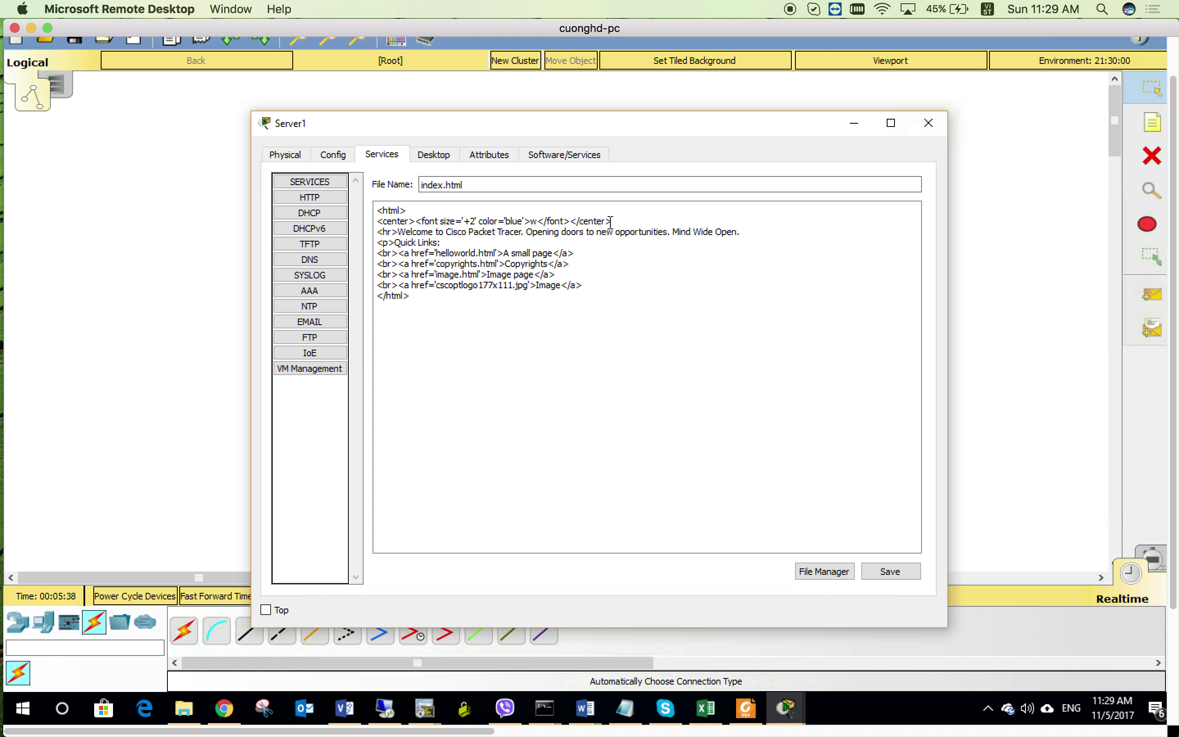
text(lcome to VnNet)
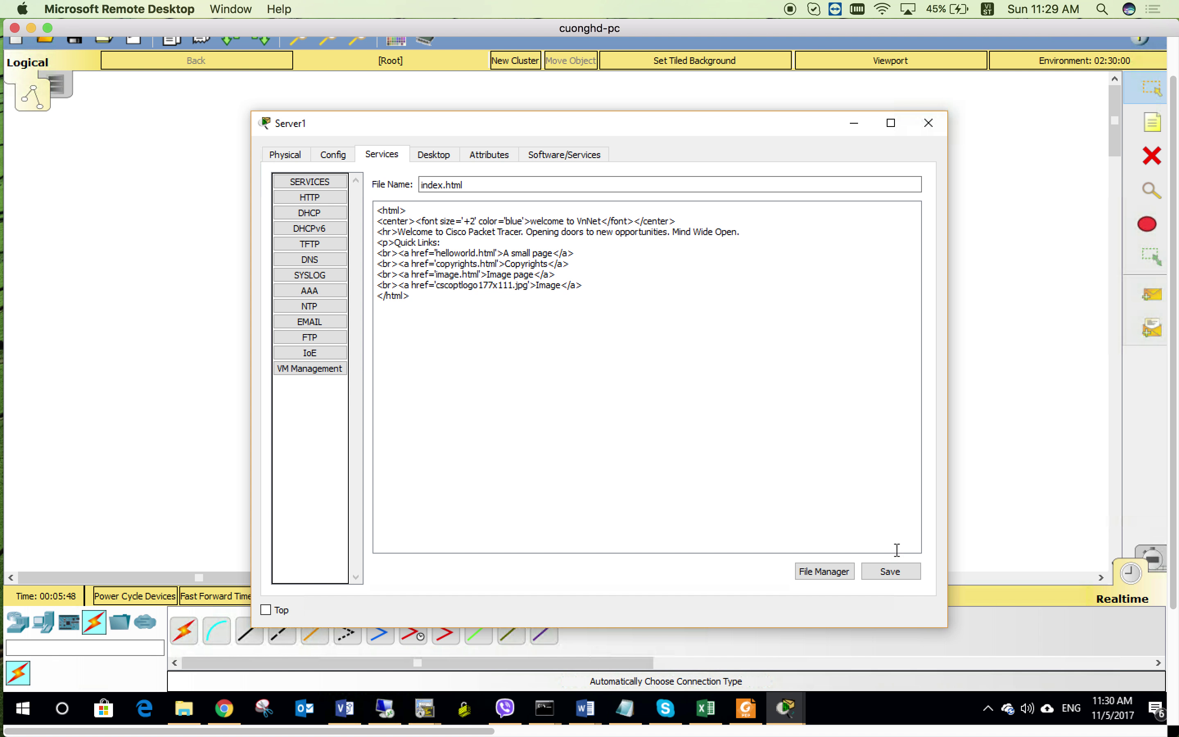
click(895, 572)
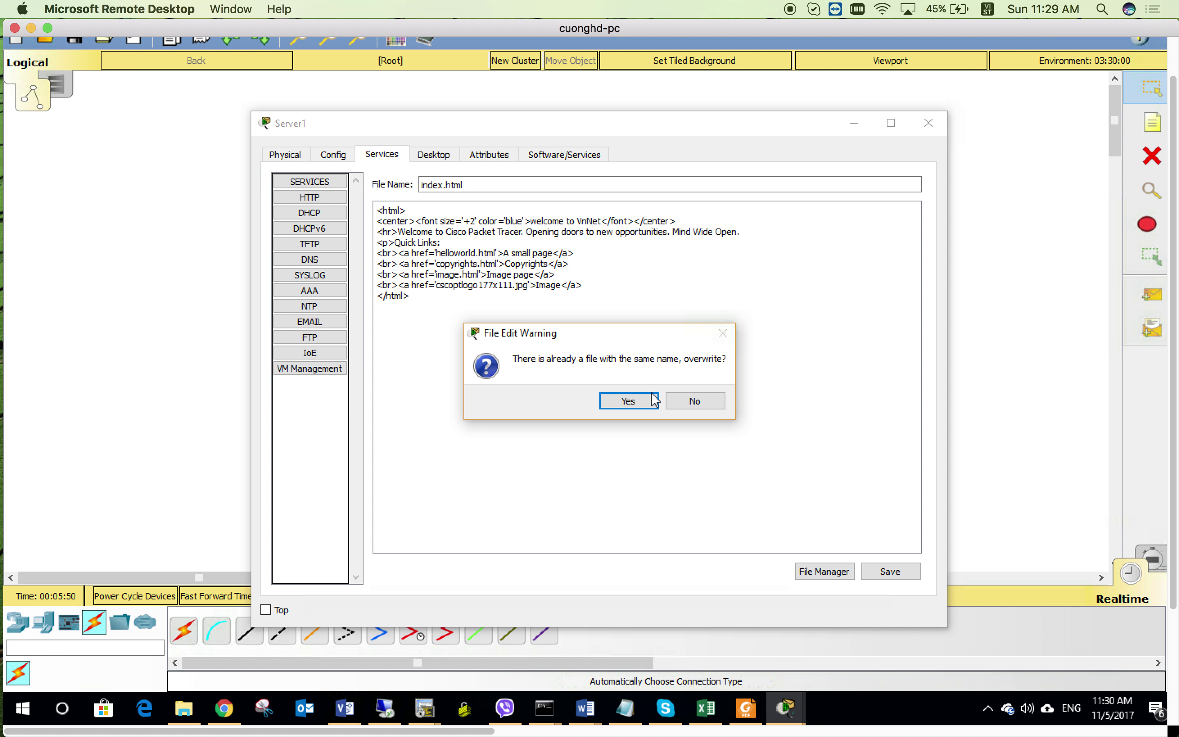
click(630, 401)
click(926, 123)
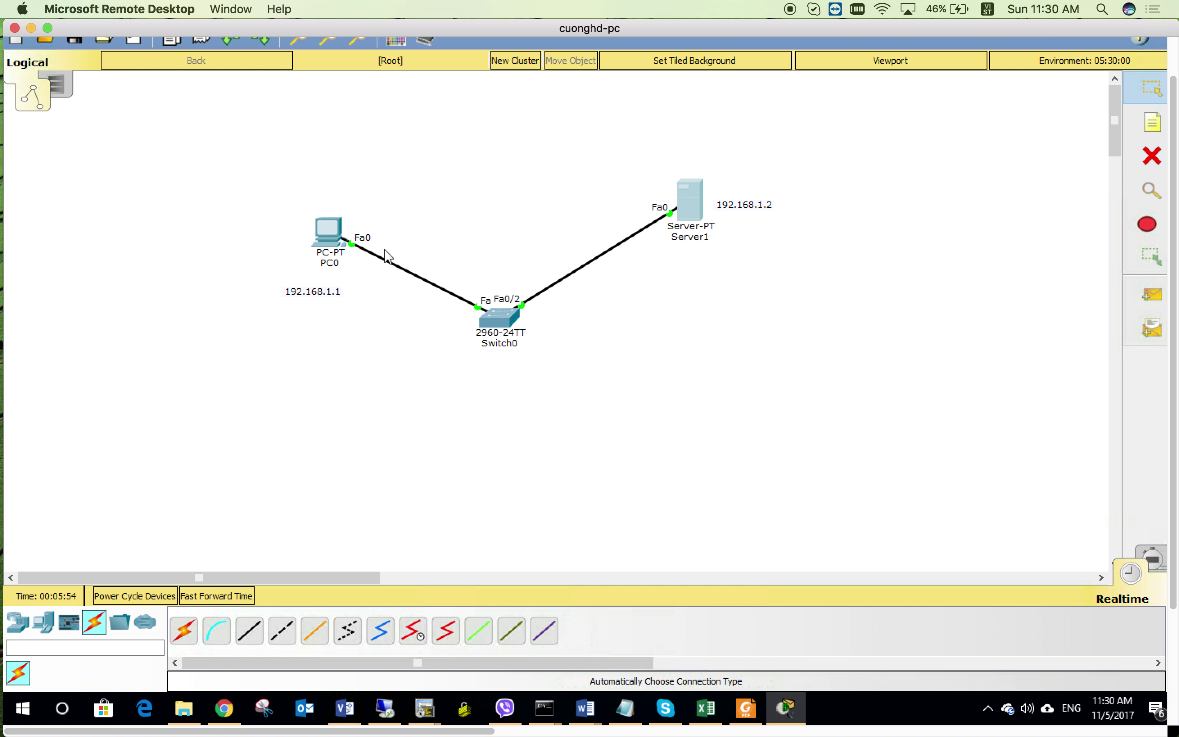
Load 192.168.1.2 in the PC's web browser and highlight the page's heading
click(326, 239)
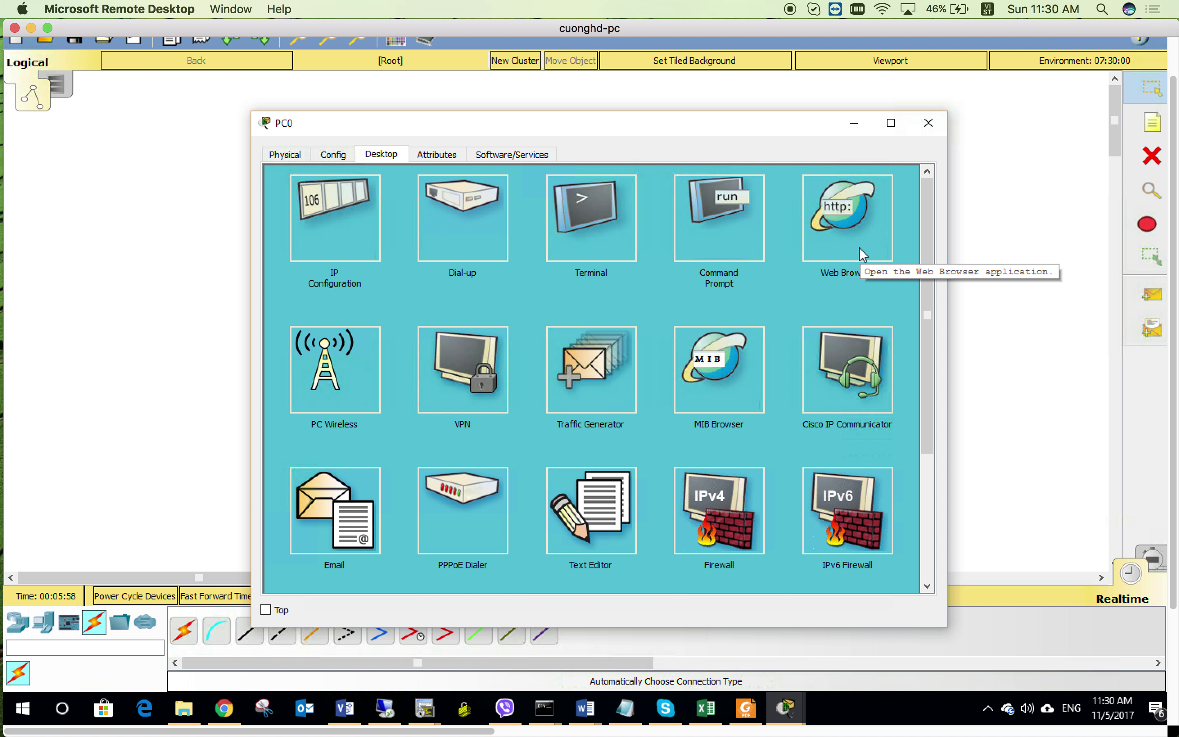
click(861, 249)
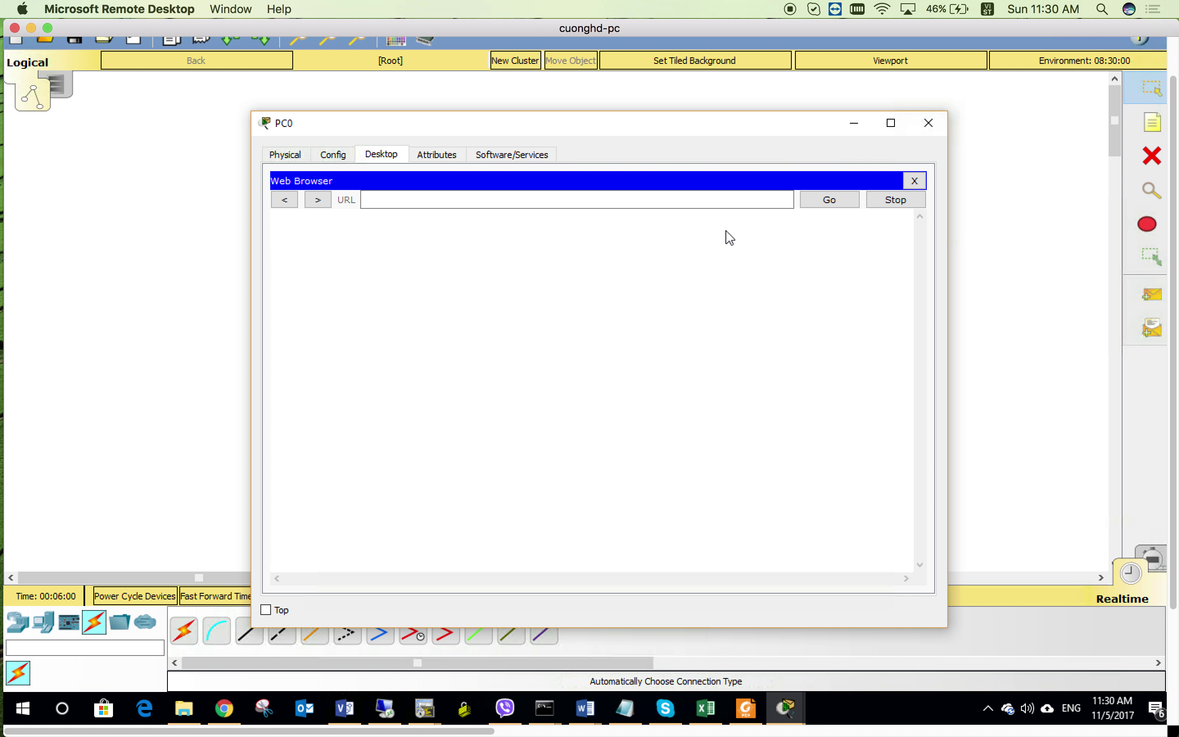
click(725, 205)
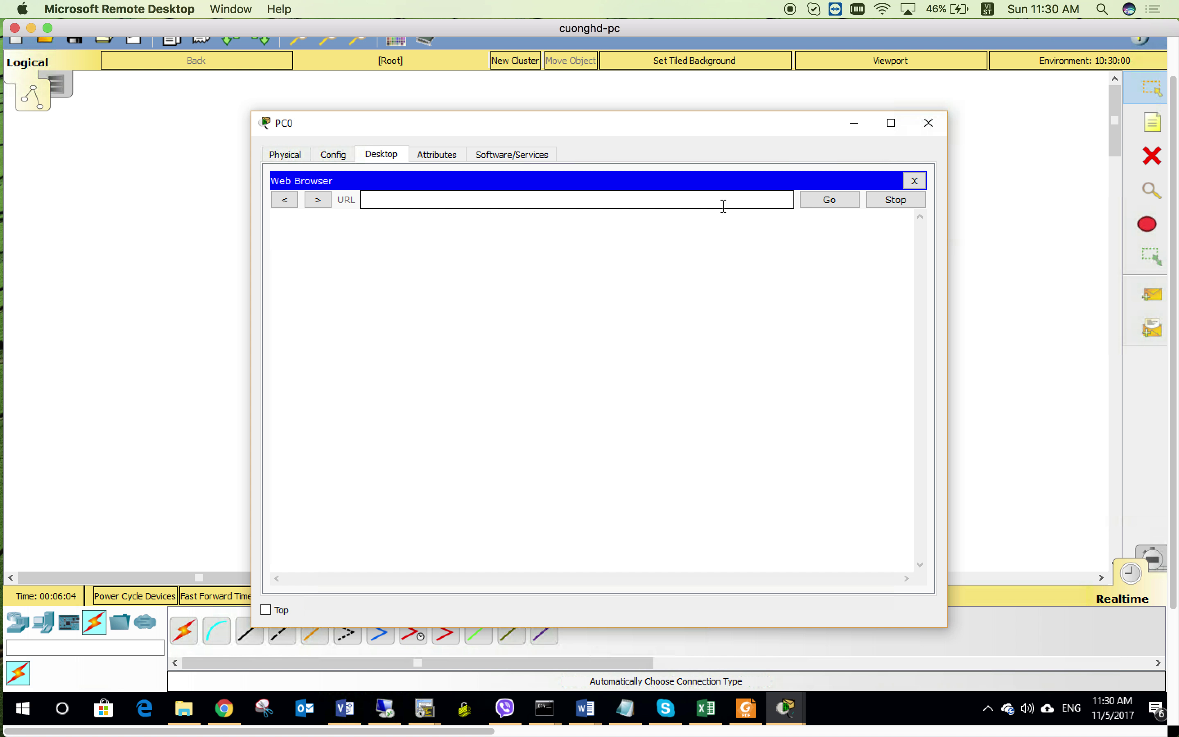
text(192.168)
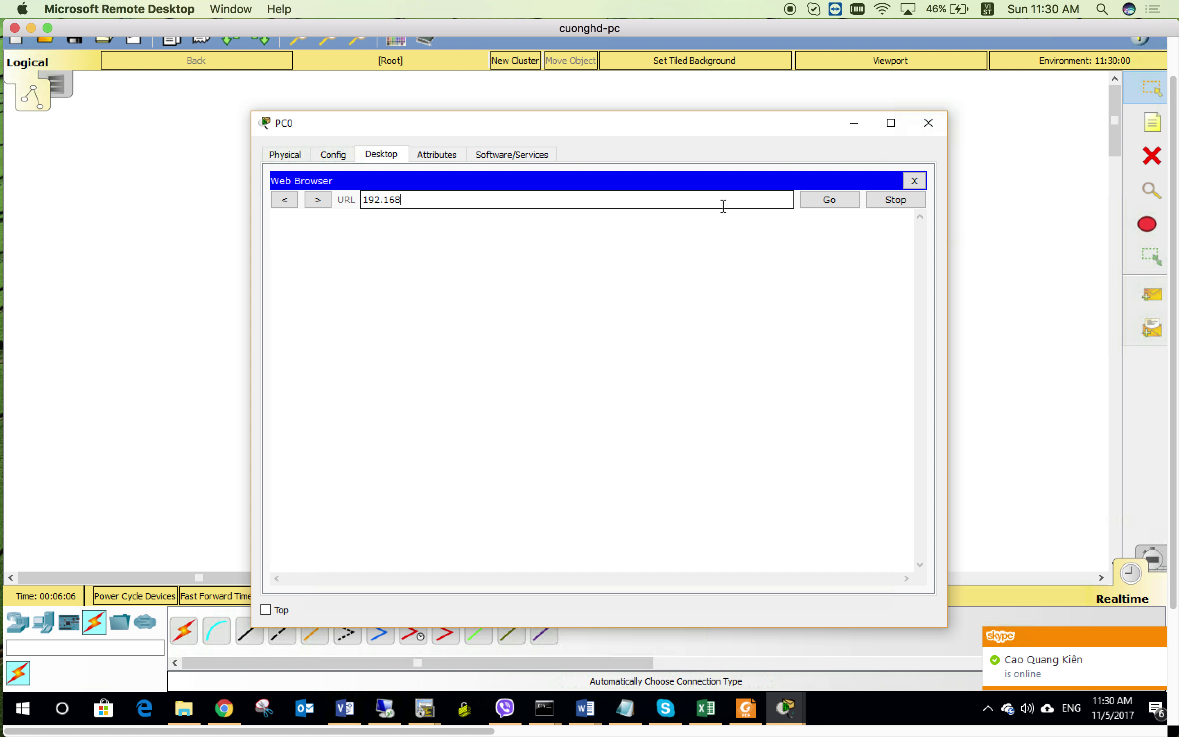
text(.1.2)
key(Return)
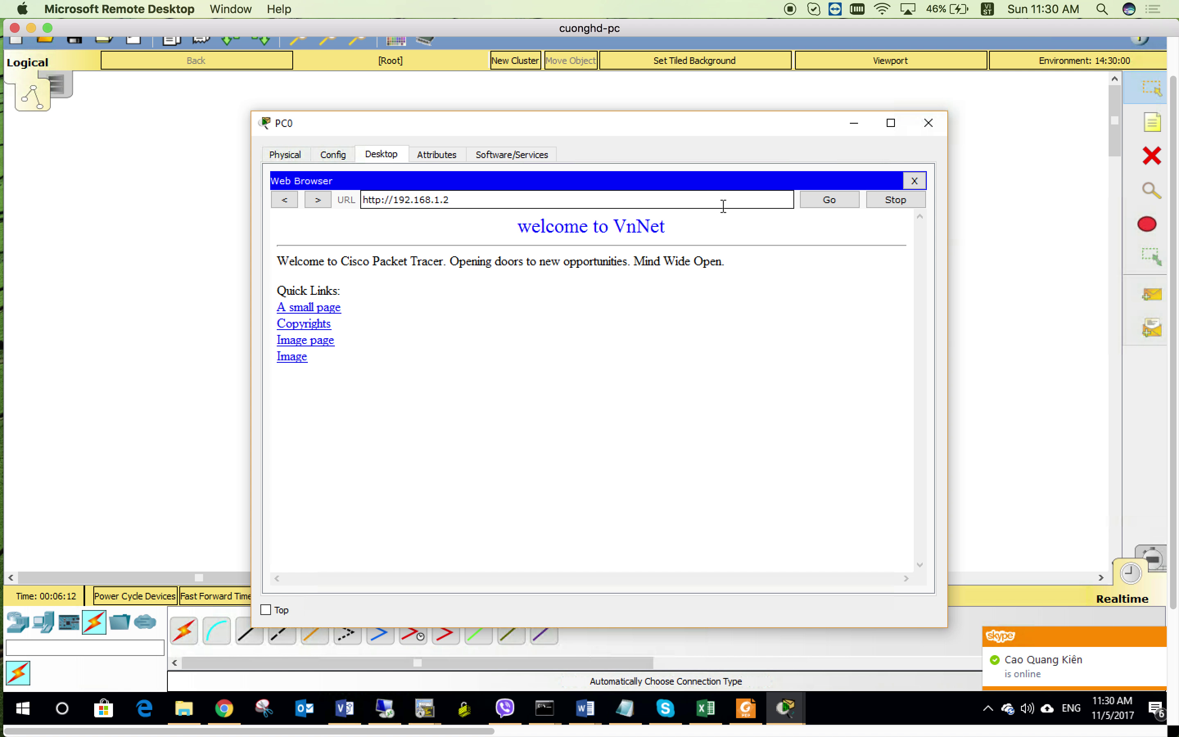
drag(700, 224, 512, 224)
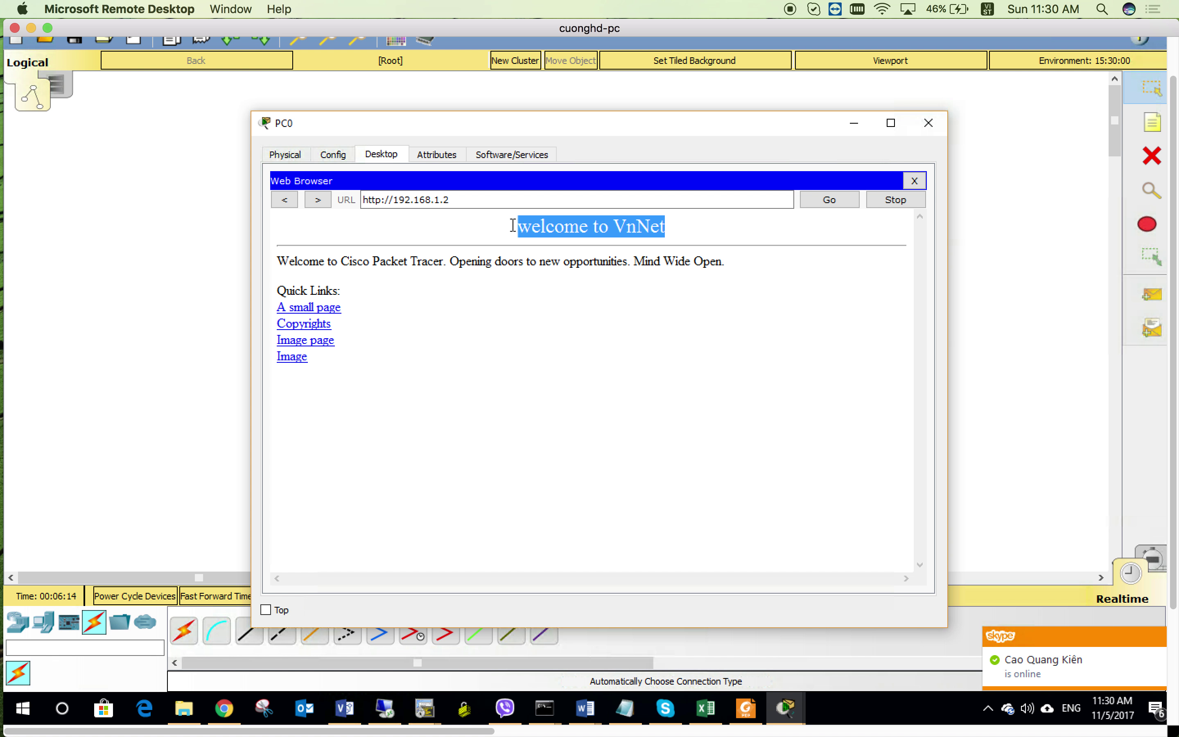